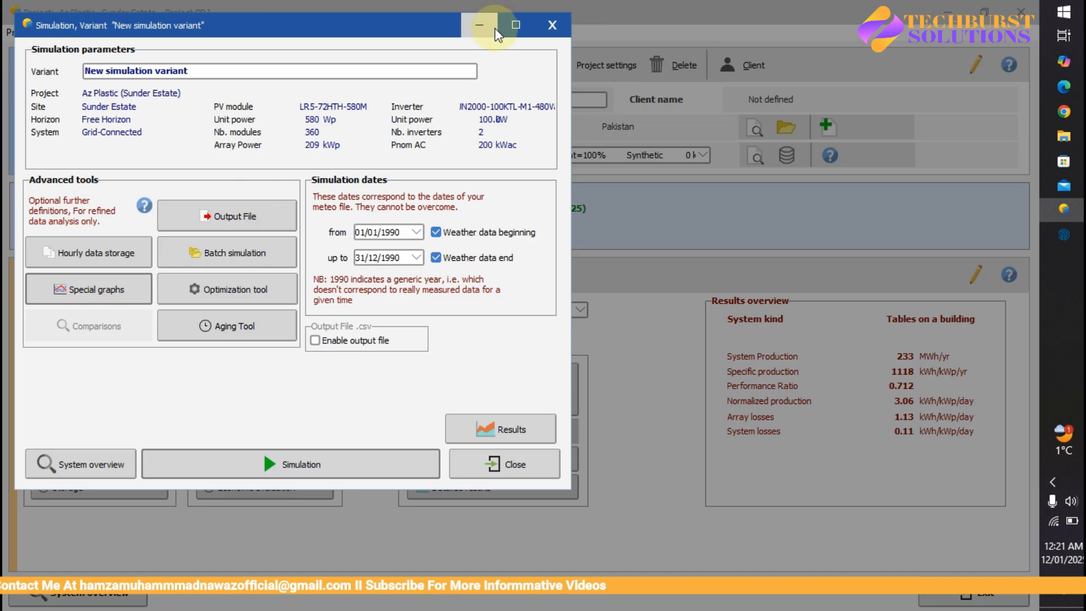
Open the Optimization Tool from the variant's advanced simulation window and reposition its window.
{"action": "left_click", "coordinate": [236, 240]}
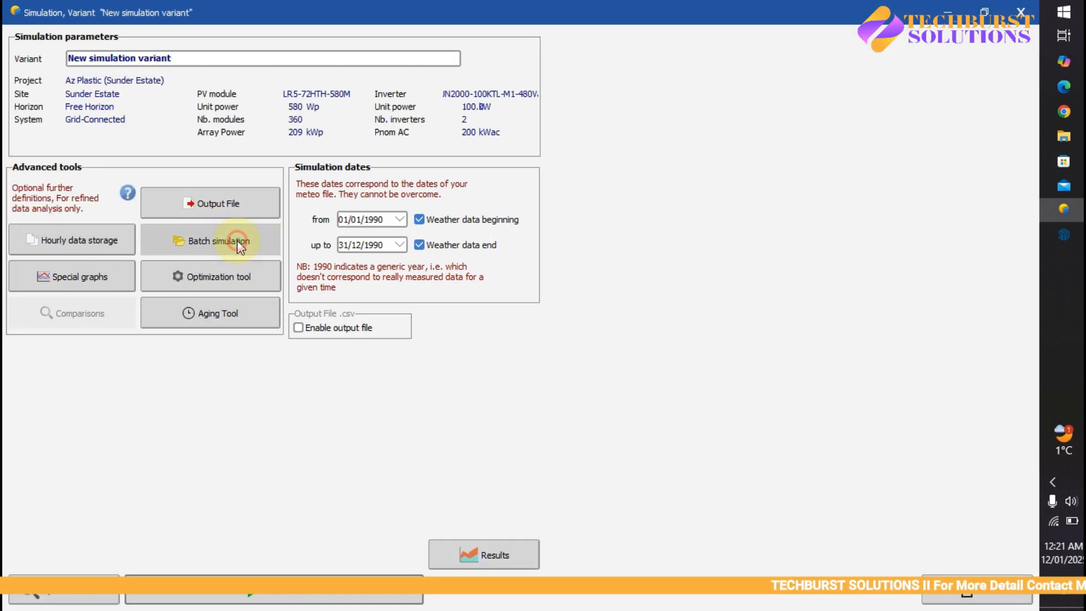
{"action": "left_click", "coordinate": [217, 276]}
{"action": "left_click_drag", "start_coordinate": [329, 29], "coordinate": [426, 29]}
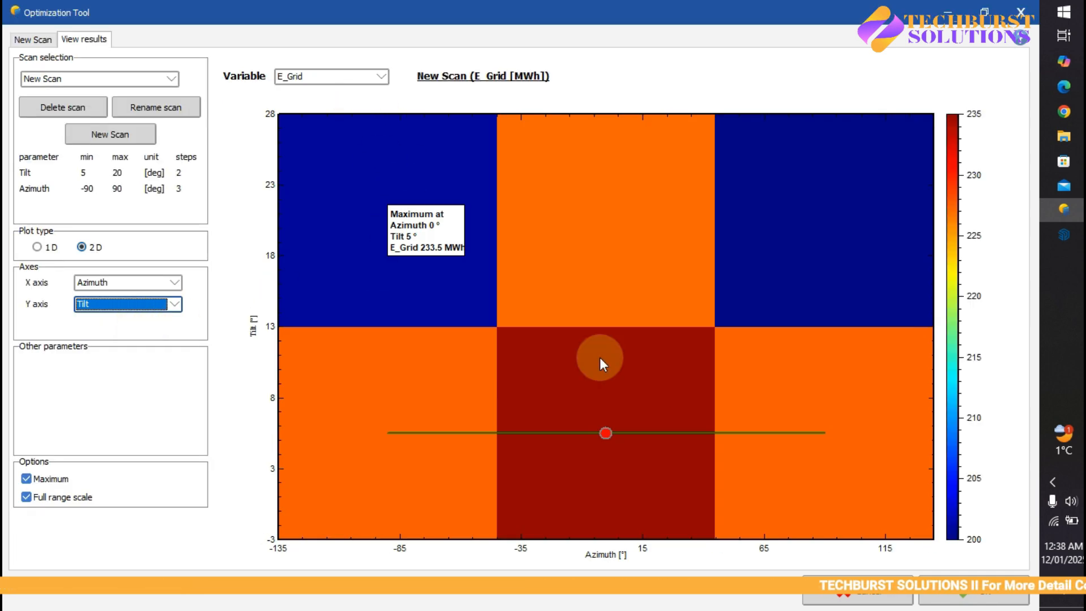
Choose the Y-axis parameter of the 2D E_Grid scan plot.
{"action": "left_click", "coordinate": [151, 304]}
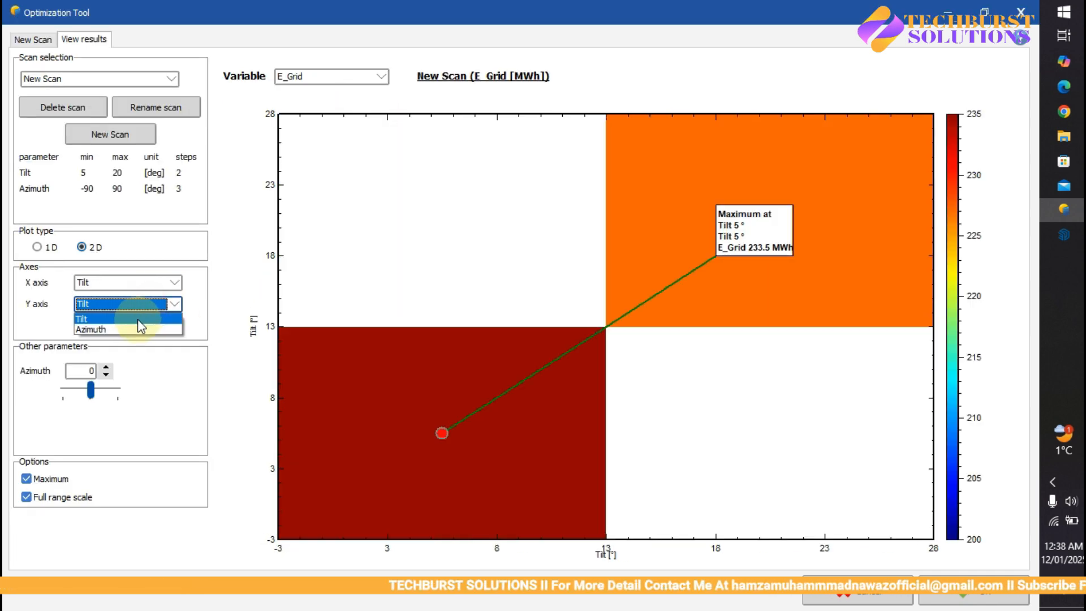
{"action": "left_click", "coordinate": [139, 325]}
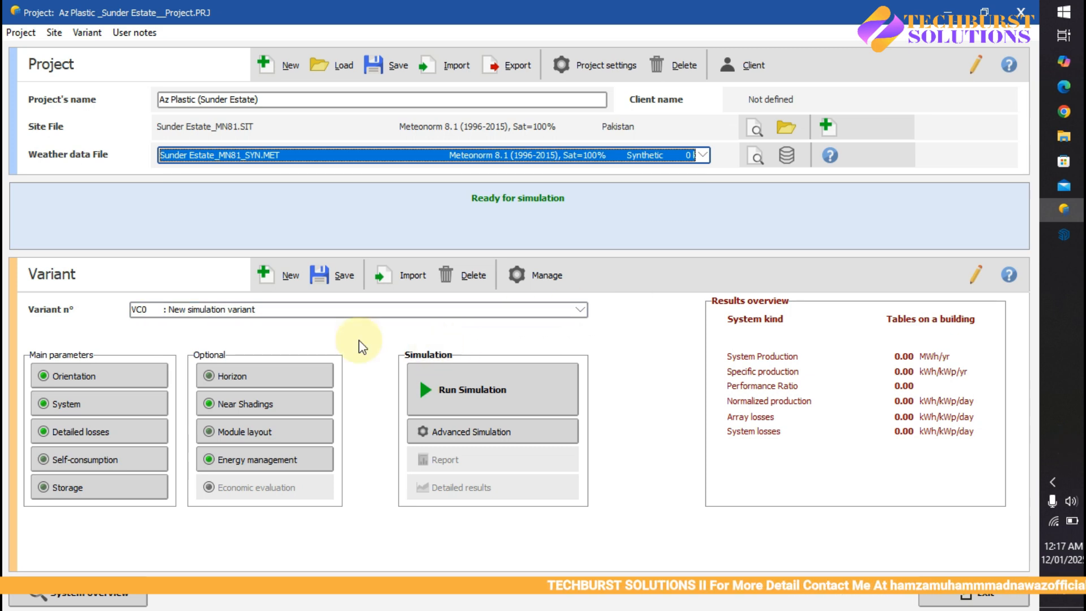
Save the simulation variant, run its simulation and maximize the results window.
{"action": "left_click", "coordinate": [332, 275]}
{"action": "left_click", "coordinate": [438, 386]}
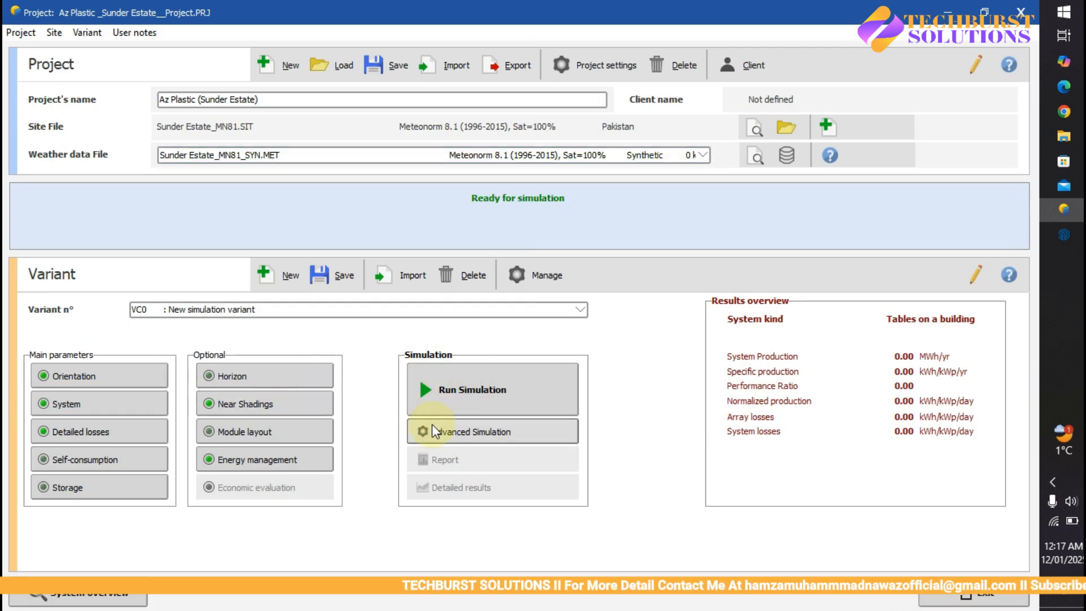
{"action": "left_click", "coordinate": [464, 392]}
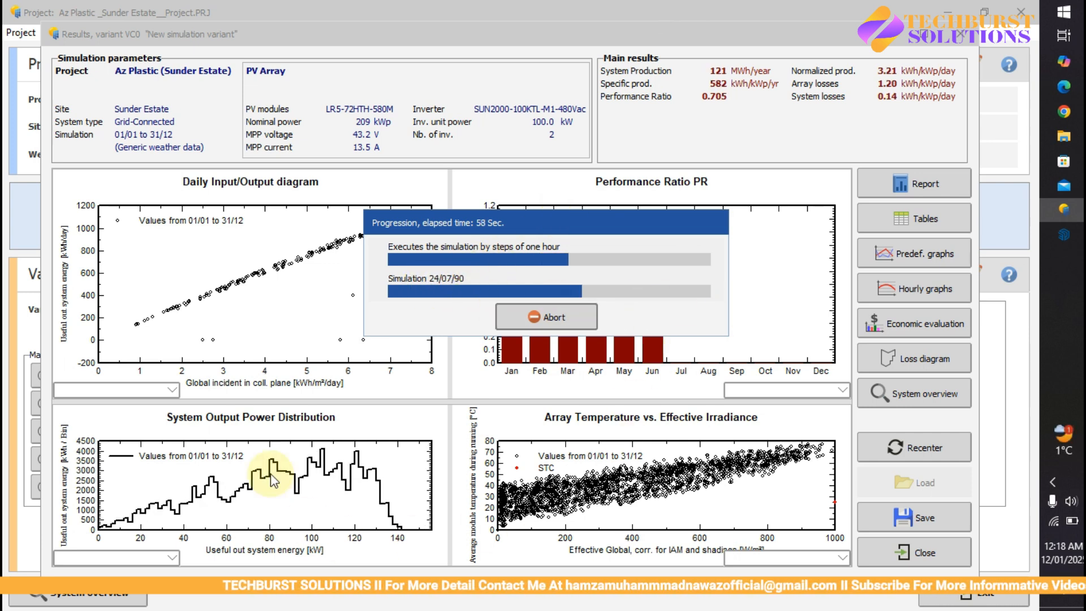
{"action": "left_click_drag", "start_coordinate": [490, 235], "coordinate": [521, 253]}
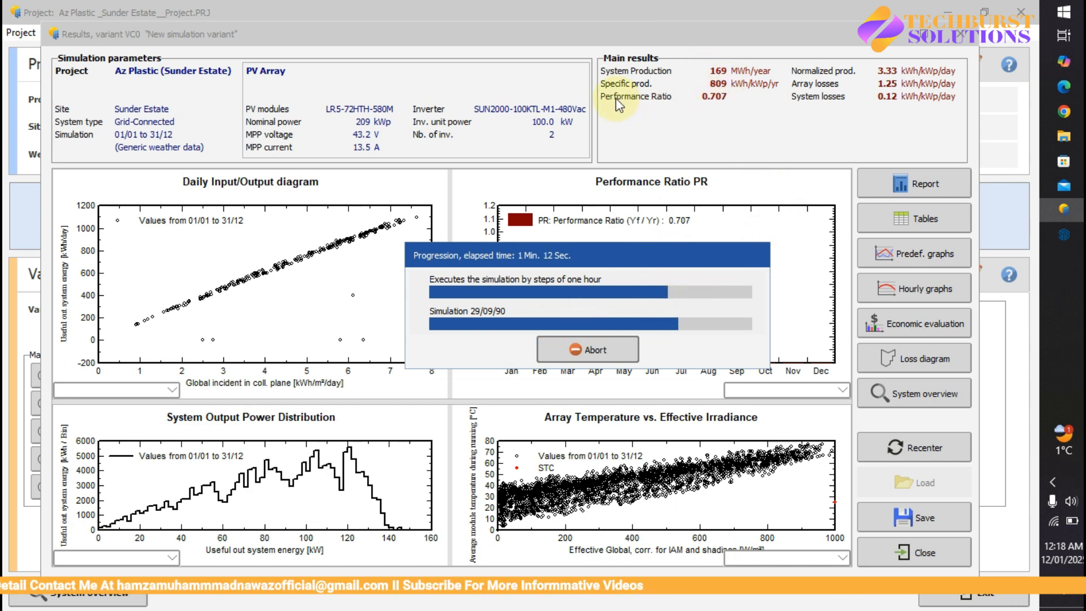
{"action": "left_click_drag", "start_coordinate": [514, 259], "coordinate": [571, 233]}
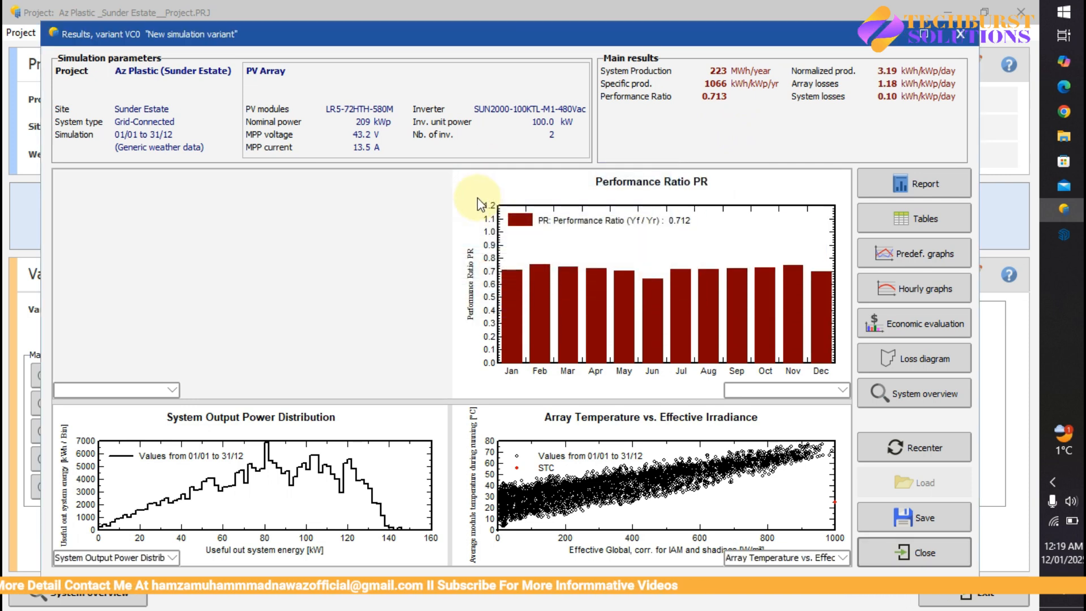
{"action": "left_click", "coordinate": [924, 34]}
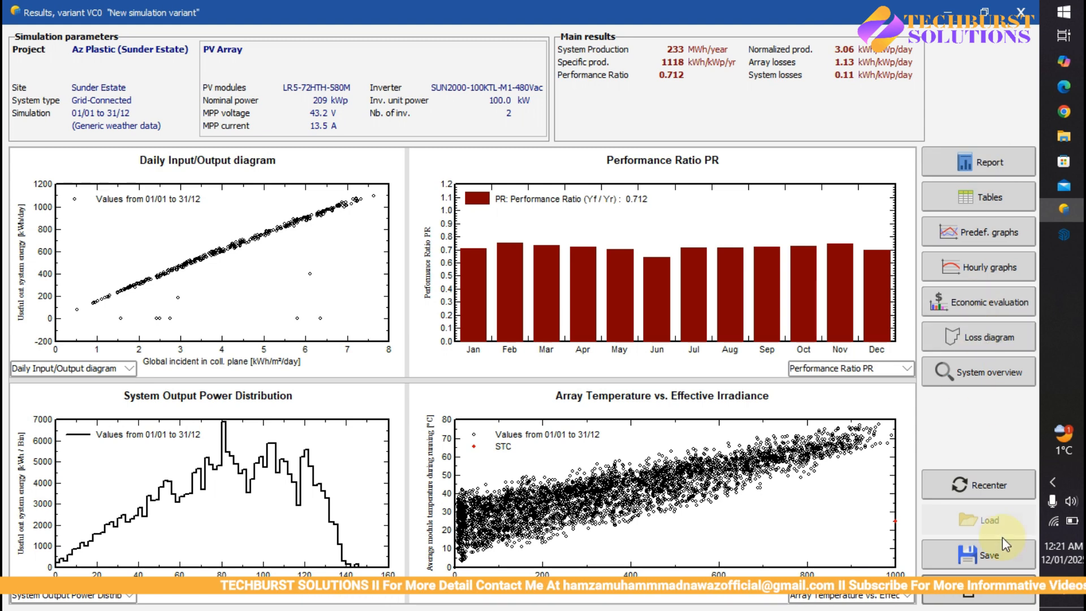
Save the simulated variant under its existing file name and close the results window.
{"action": "left_click", "coordinate": [998, 551]}
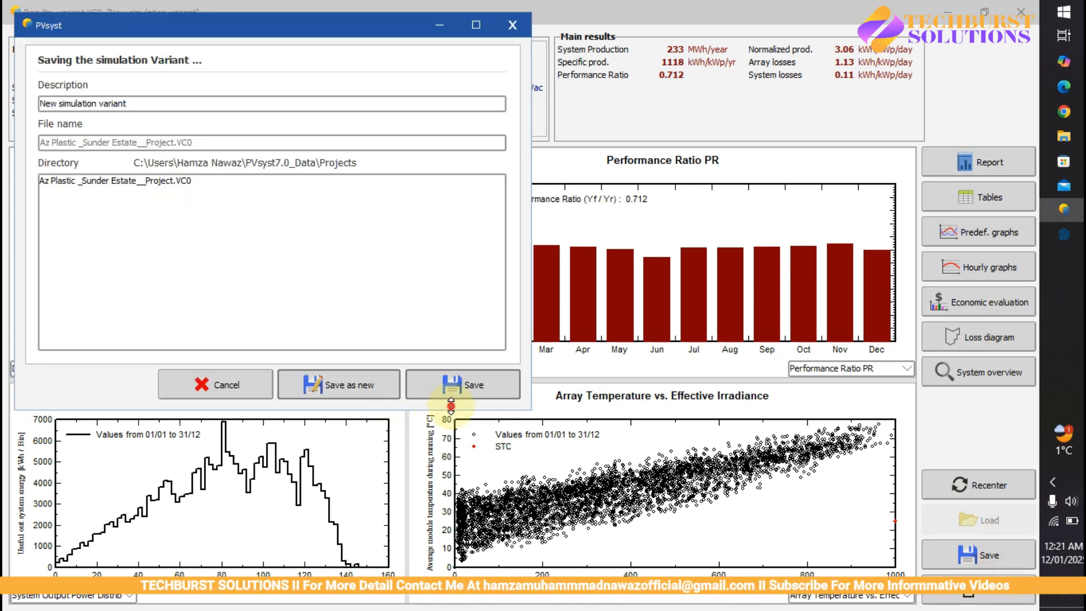
{"action": "left_click", "coordinate": [456, 387]}
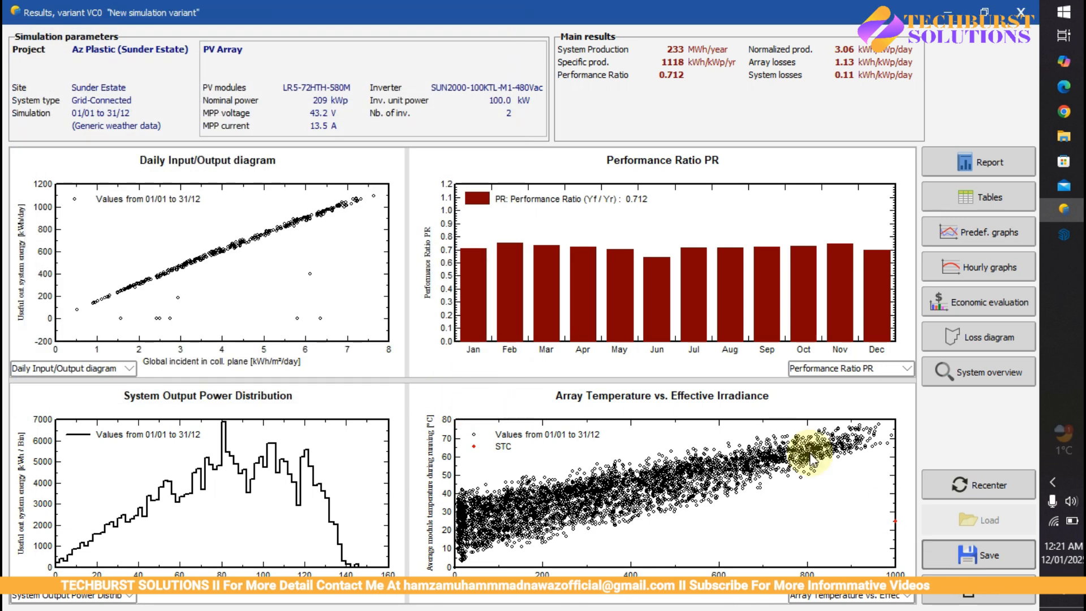
{"action": "left_click", "coordinate": [971, 555]}
{"action": "left_click", "coordinate": [441, 396]}
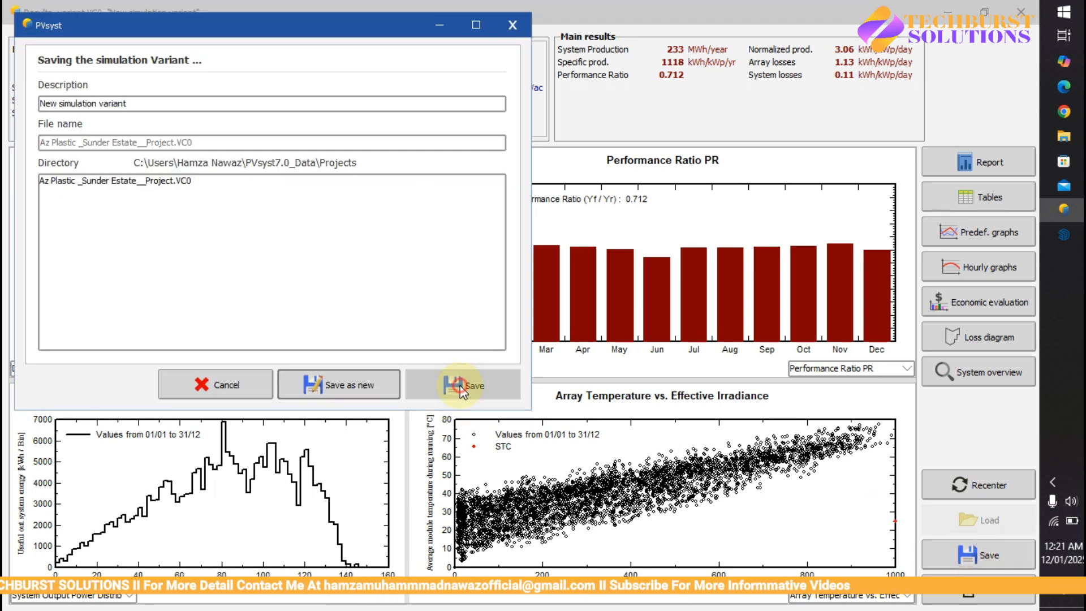
{"action": "left_click", "coordinate": [984, 591]}
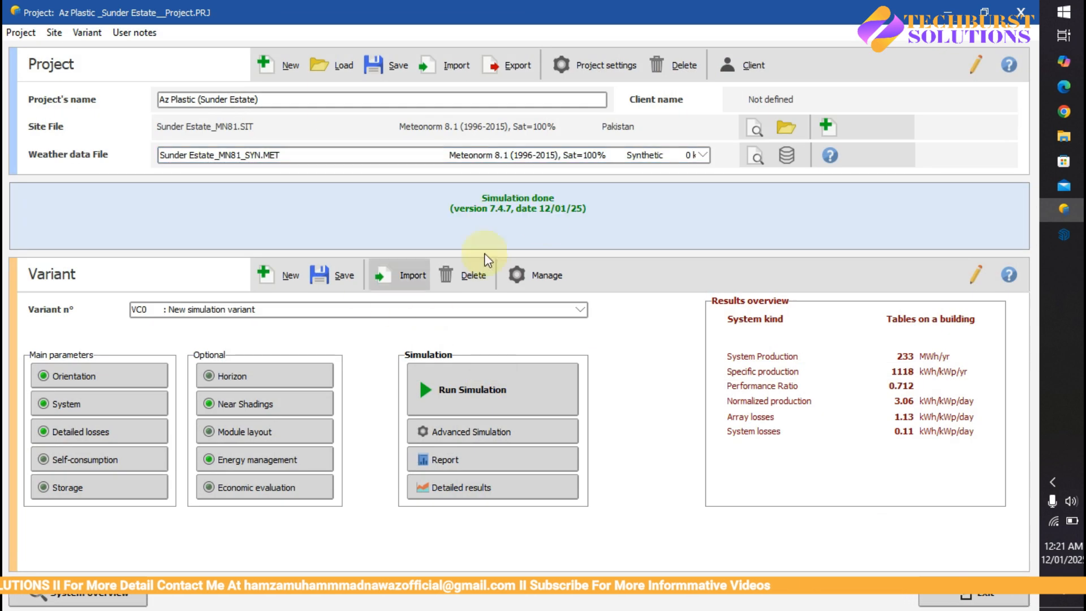
Open the advanced simulation of the variant in a maximized window and select the variant name.
{"action": "left_click", "coordinate": [455, 433]}
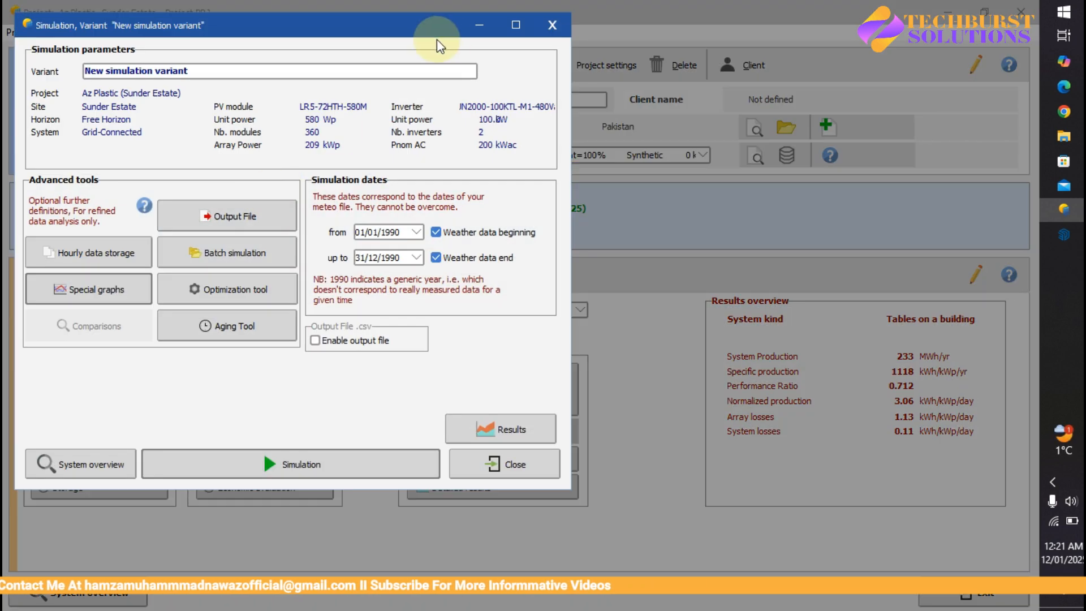
{"action": "left_click", "coordinate": [516, 26]}
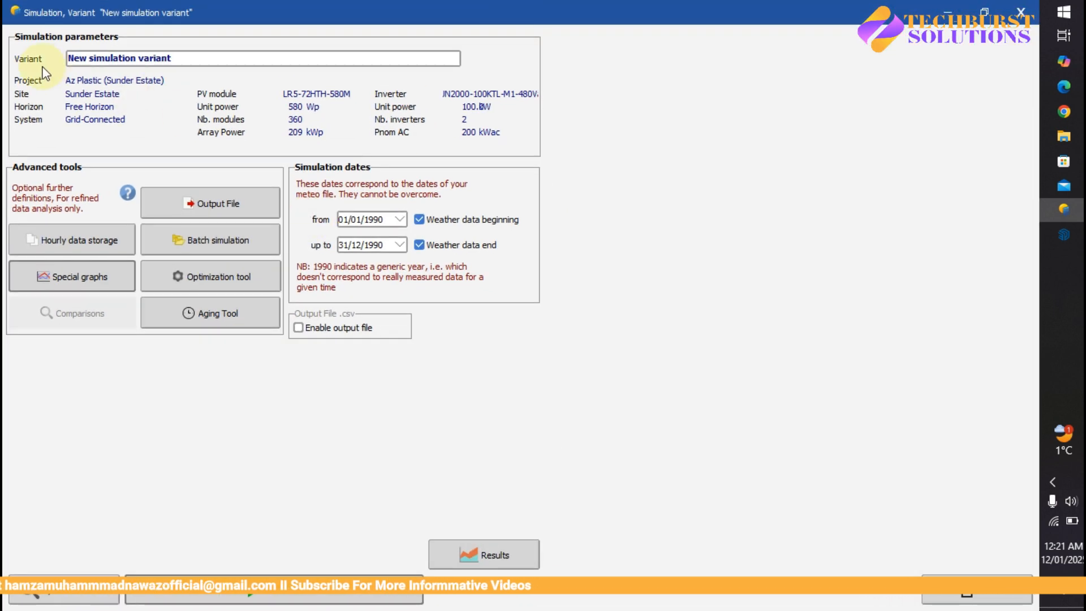
{"action": "left_click", "coordinate": [160, 68]}
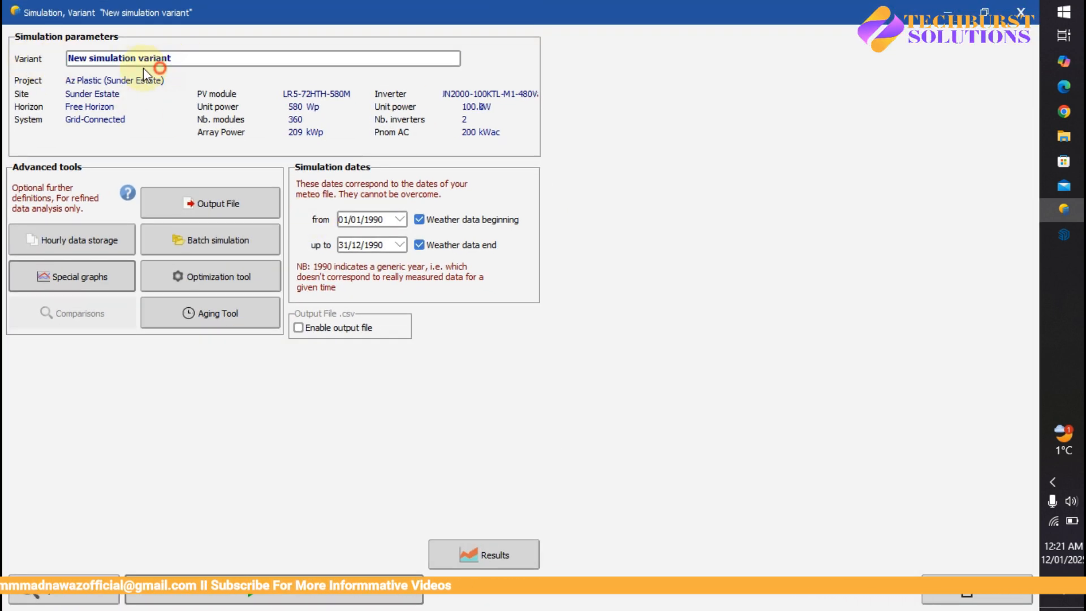
{"action": "left_click_drag", "start_coordinate": [195, 60], "coordinate": [68, 63]}
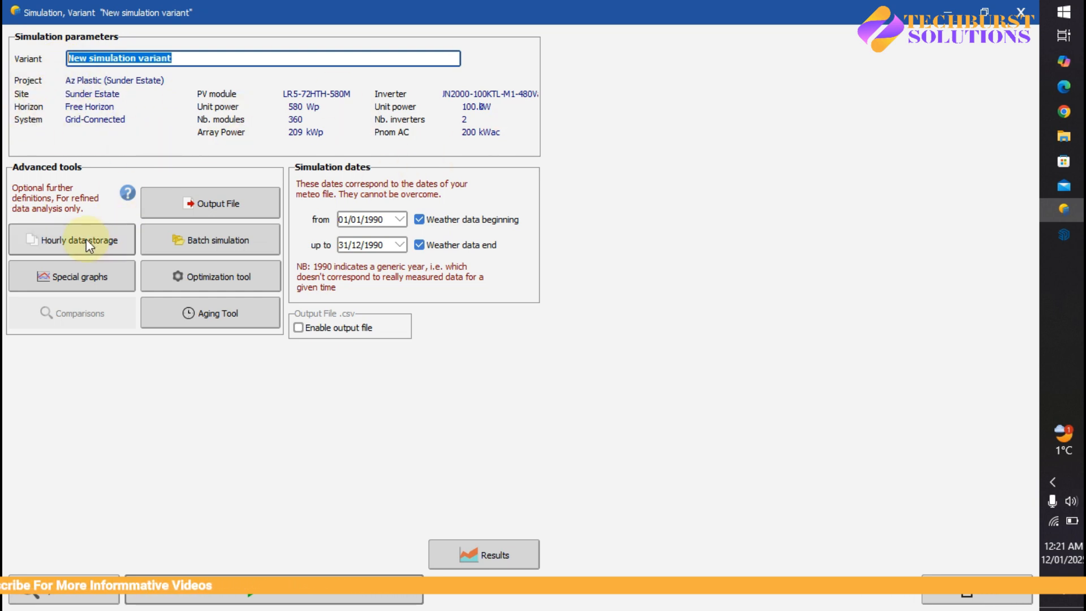
Examine the hourly data storage variables and the default plot definitions under special graphs, closing both without saving.
{"action": "left_click", "coordinate": [70, 246]}
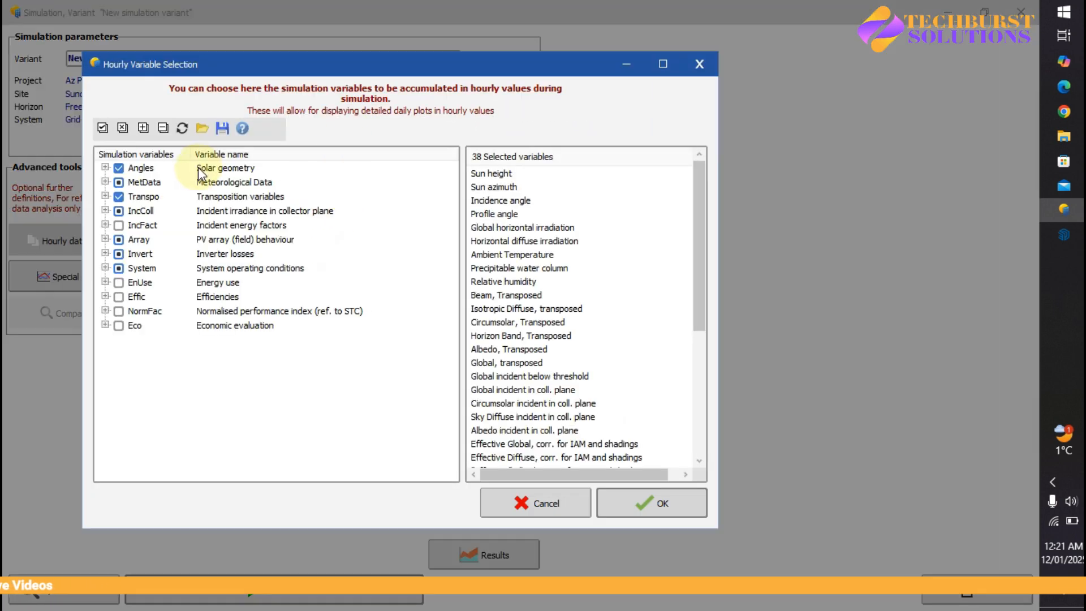
{"action": "left_click", "coordinate": [541, 503]}
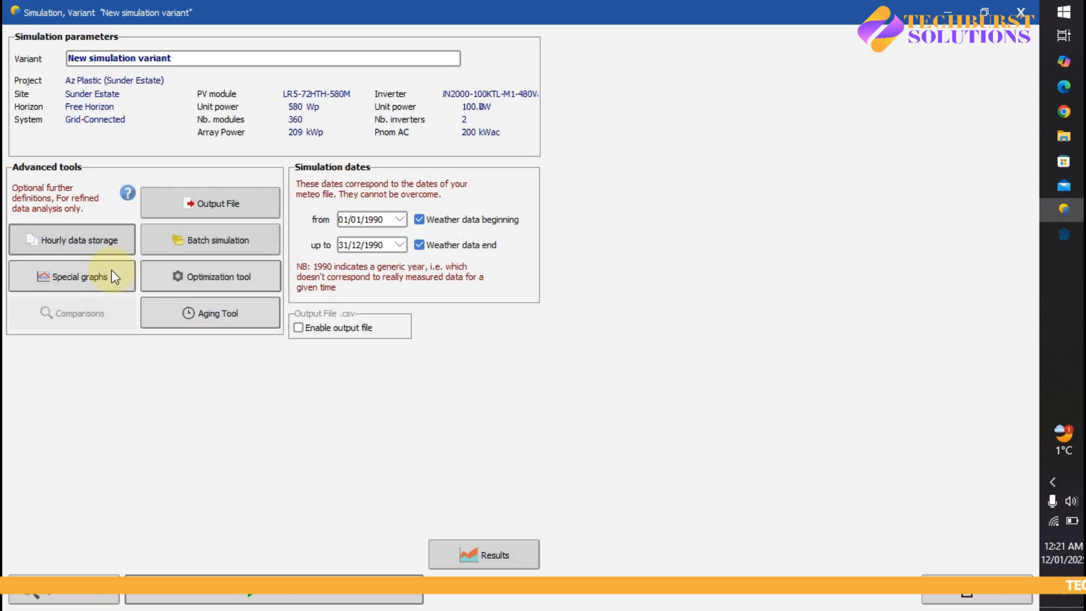
{"action": "left_click", "coordinate": [81, 274]}
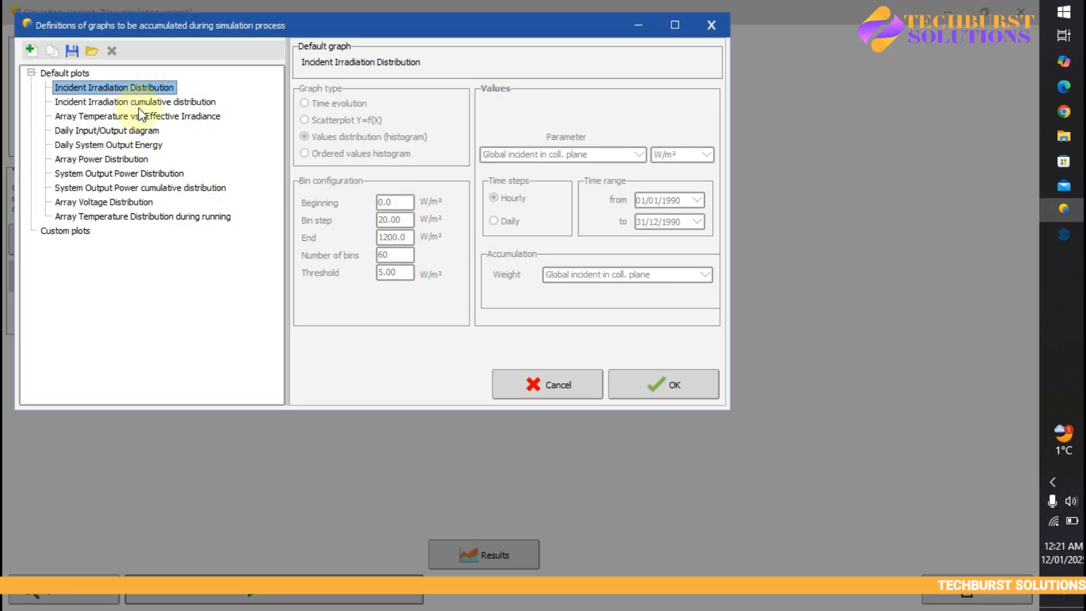
{"action": "left_click", "coordinate": [138, 102]}
{"action": "left_click", "coordinate": [118, 145]}
{"action": "left_click", "coordinate": [113, 202]}
{"action": "left_click", "coordinate": [102, 216]}
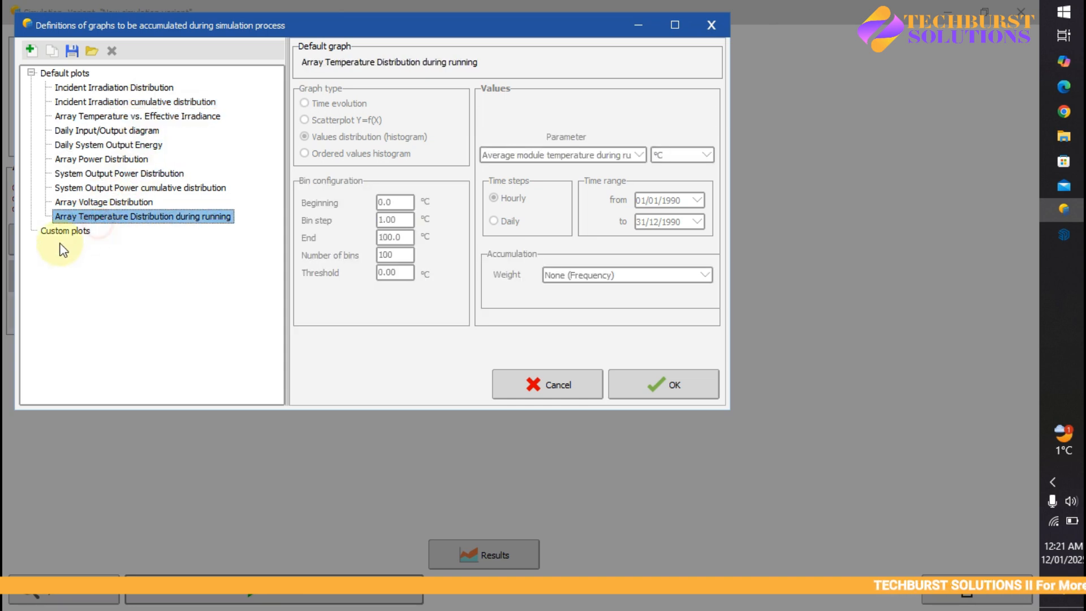
{"action": "left_click", "coordinate": [543, 380]}
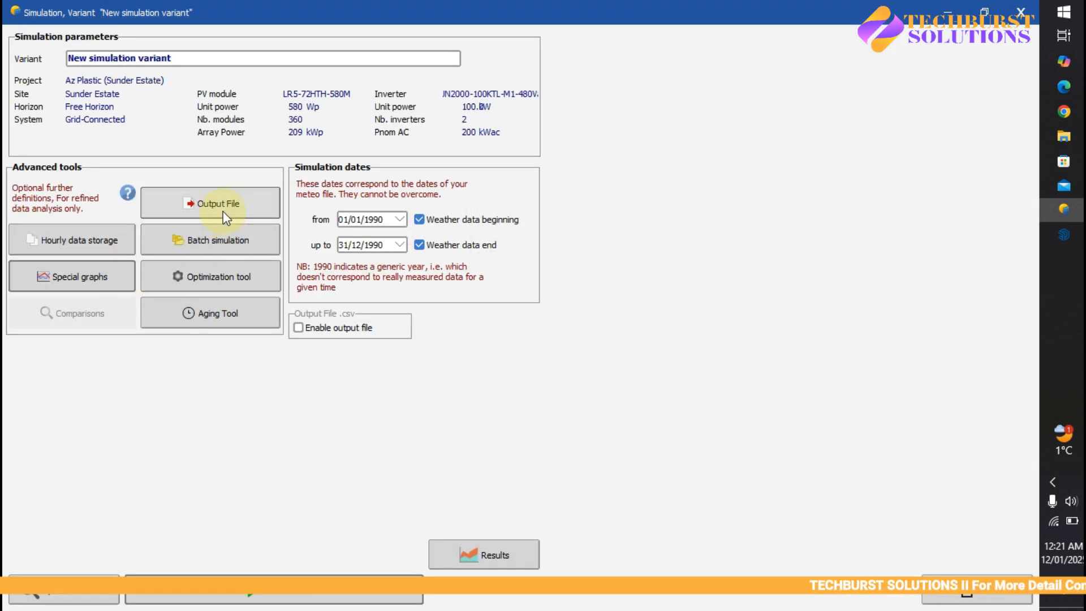
Examine the batch simulation's CSV file settings, simulation parameters and results variables specification.
{"action": "left_click", "coordinate": [237, 242]}
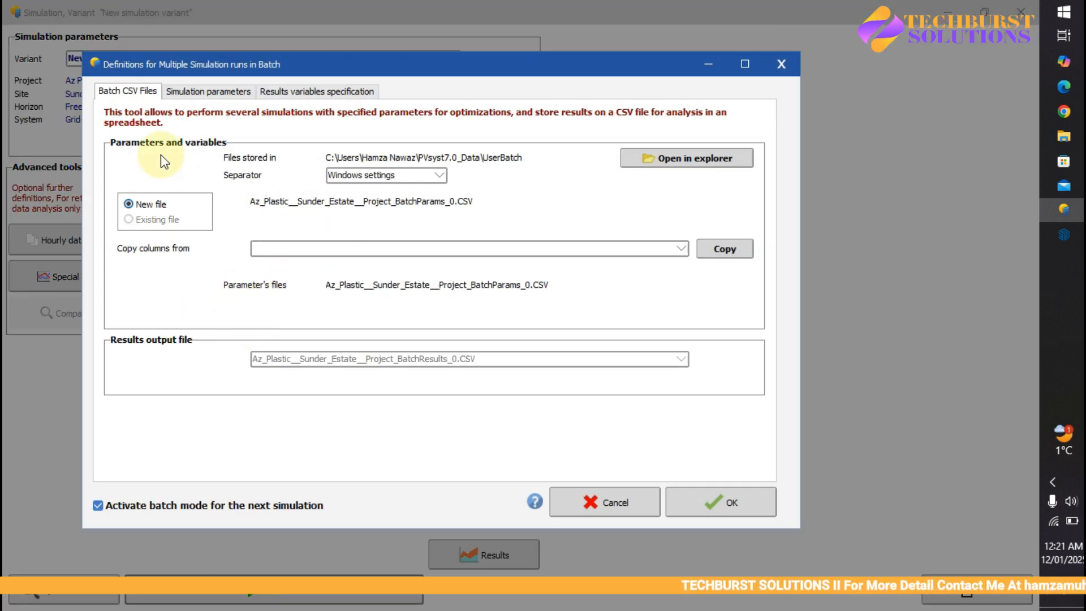
{"action": "left_click", "coordinate": [210, 92]}
{"action": "left_click", "coordinate": [308, 95]}
{"action": "left_click", "coordinate": [133, 92]}
{"action": "left_click", "coordinate": [209, 91]}
{"action": "left_click", "coordinate": [302, 92]}
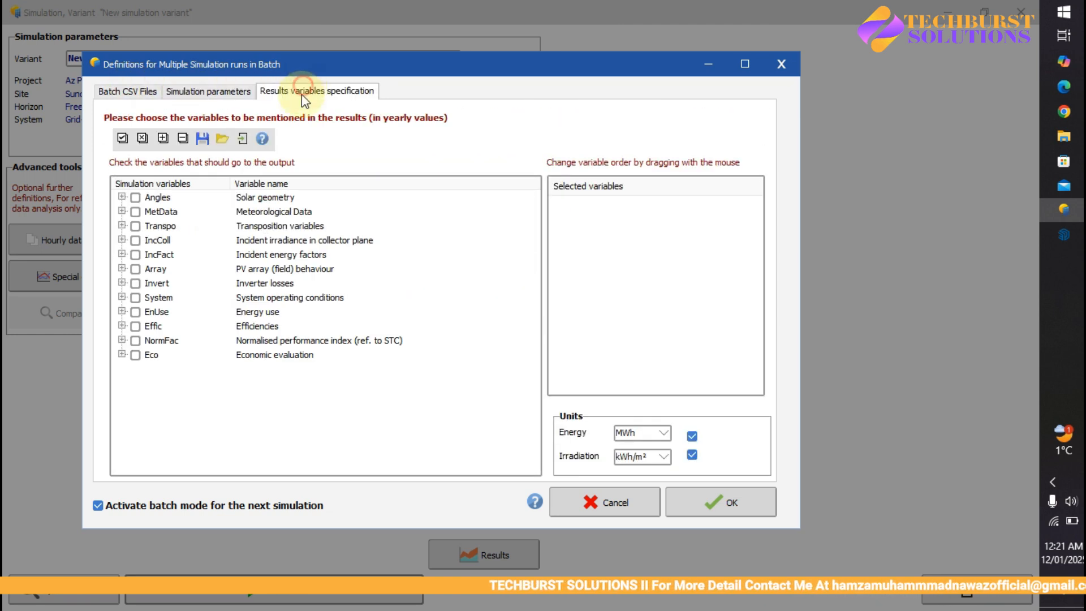
Try including the Angles and MetData variables in the batch results, and cancel the batch definitions.
{"action": "left_click", "coordinate": [136, 197]}
{"action": "left_click", "coordinate": [135, 211]}
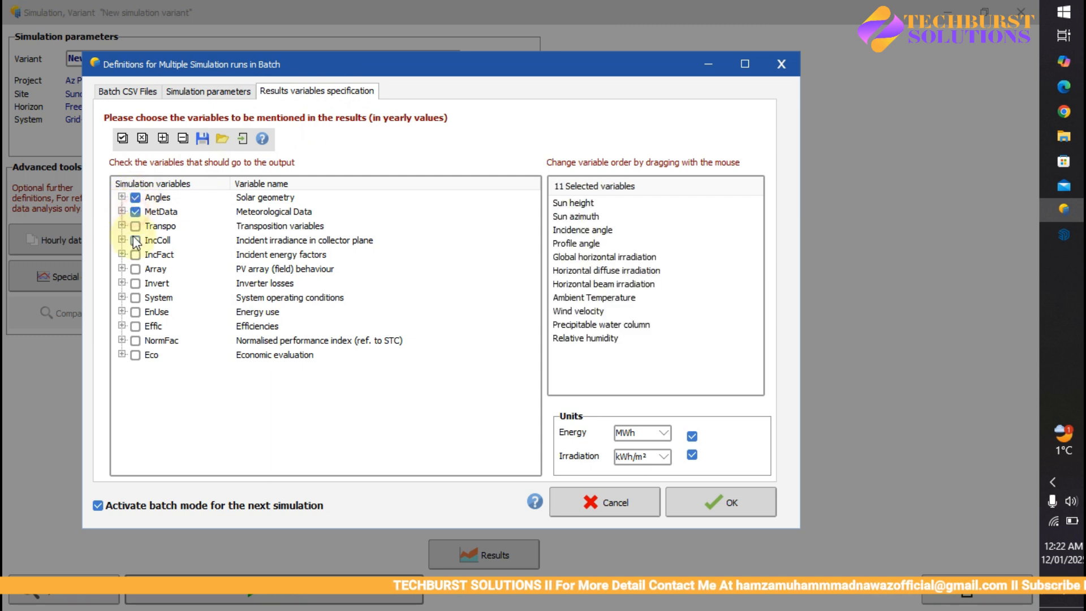
{"action": "left_click", "coordinate": [624, 502]}
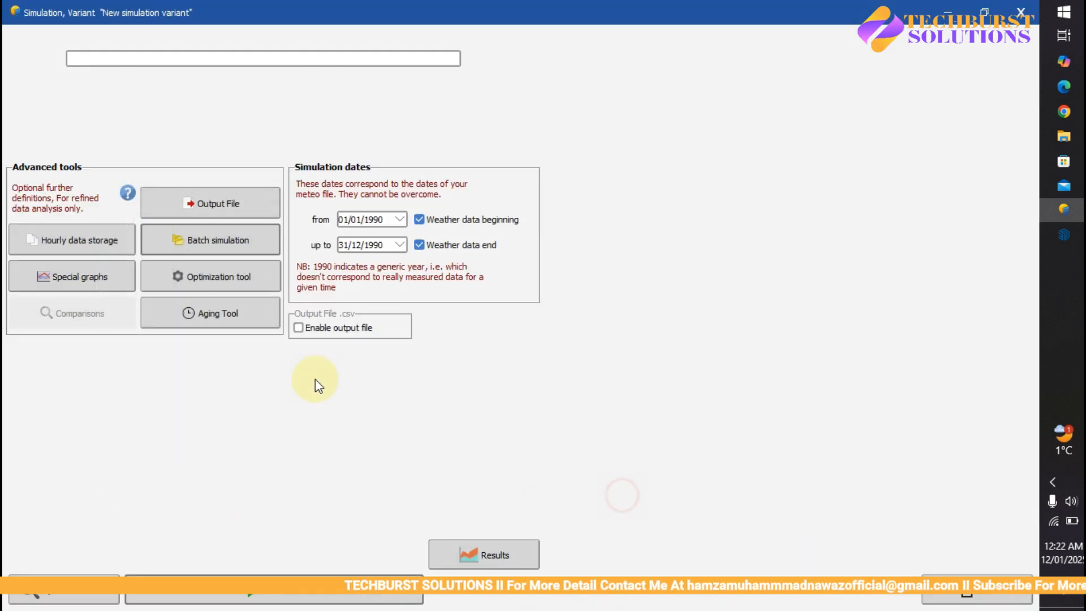
Open the Optimization Tool in a maximized window and check its results view before returning to the new scan setup.
{"action": "left_click", "coordinate": [209, 273]}
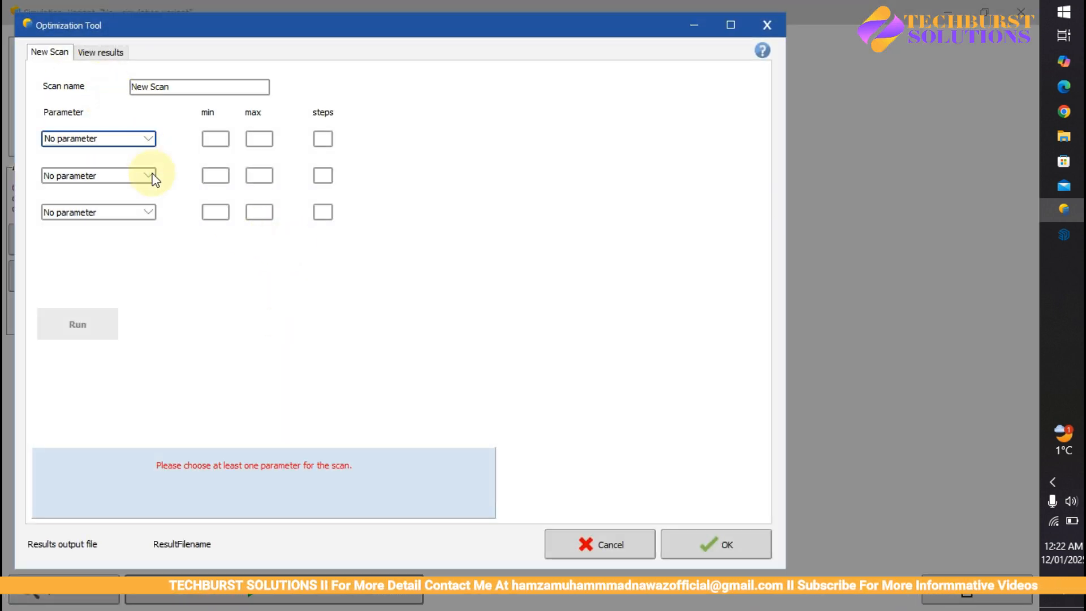
{"action": "left_click_drag", "start_coordinate": [330, 30], "coordinate": [449, 32]}
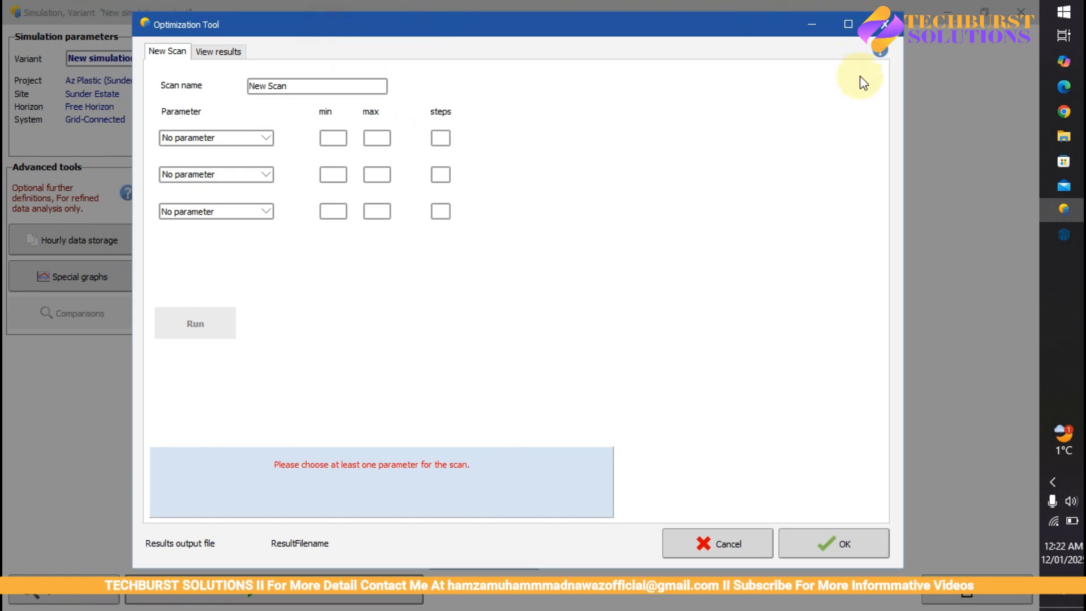
{"action": "left_click", "coordinate": [849, 28]}
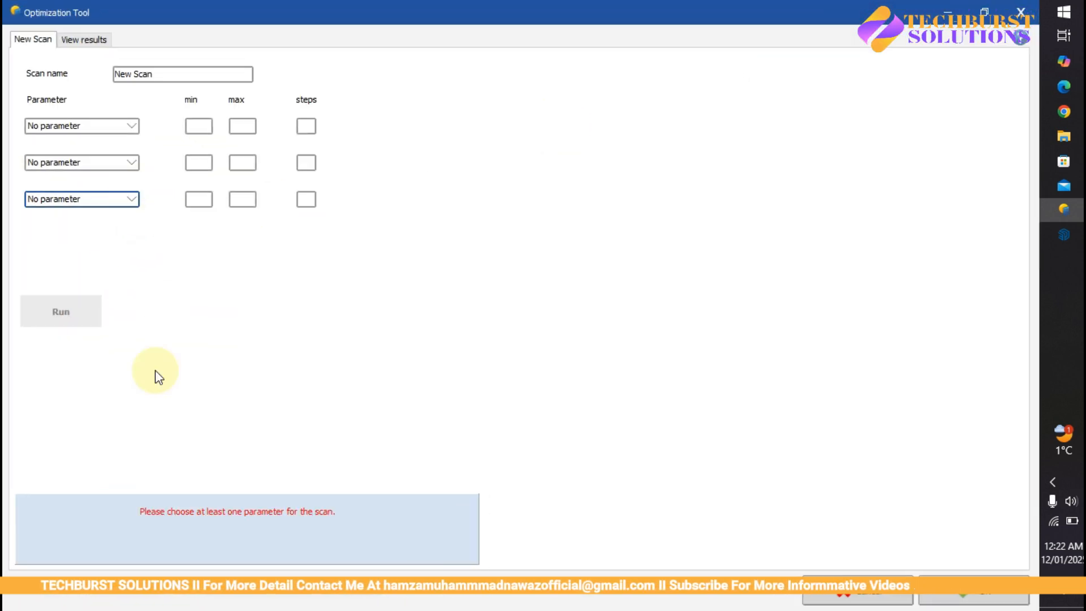
{"action": "left_click", "coordinate": [86, 41]}
{"action": "left_click", "coordinate": [38, 40]}
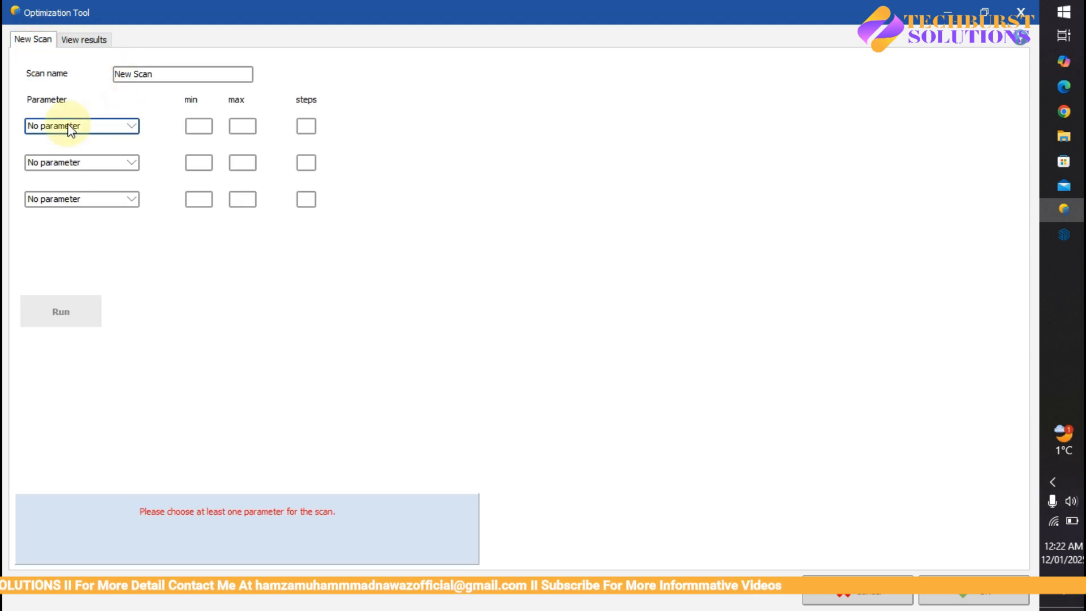
Set Tilt as the first and Azimuth as the second parameter of the new scan.
{"action": "left_click", "coordinate": [126, 129]}
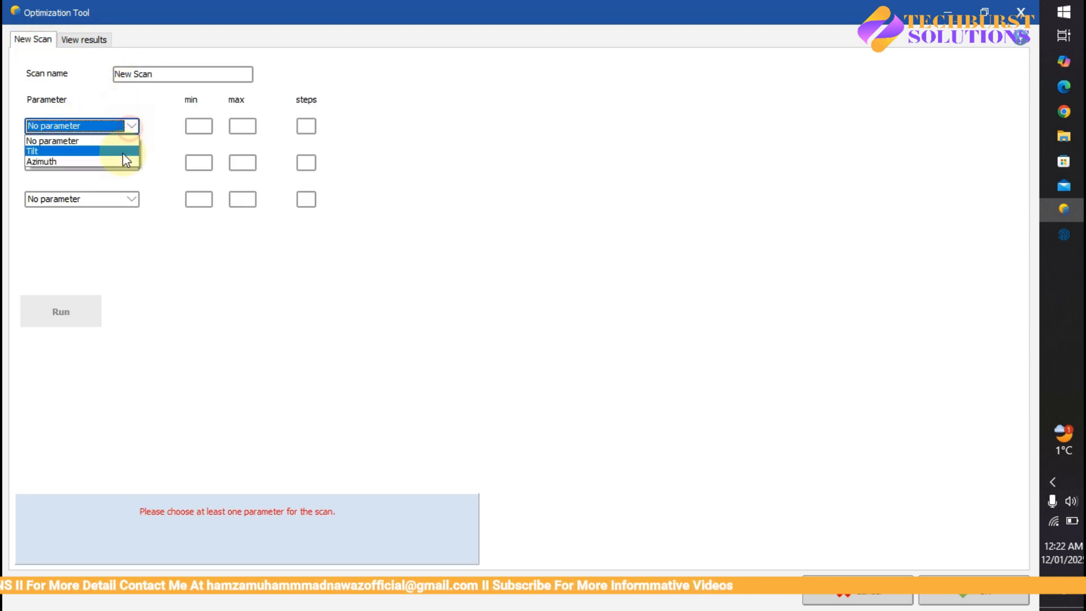
{"action": "left_click", "coordinate": [84, 151]}
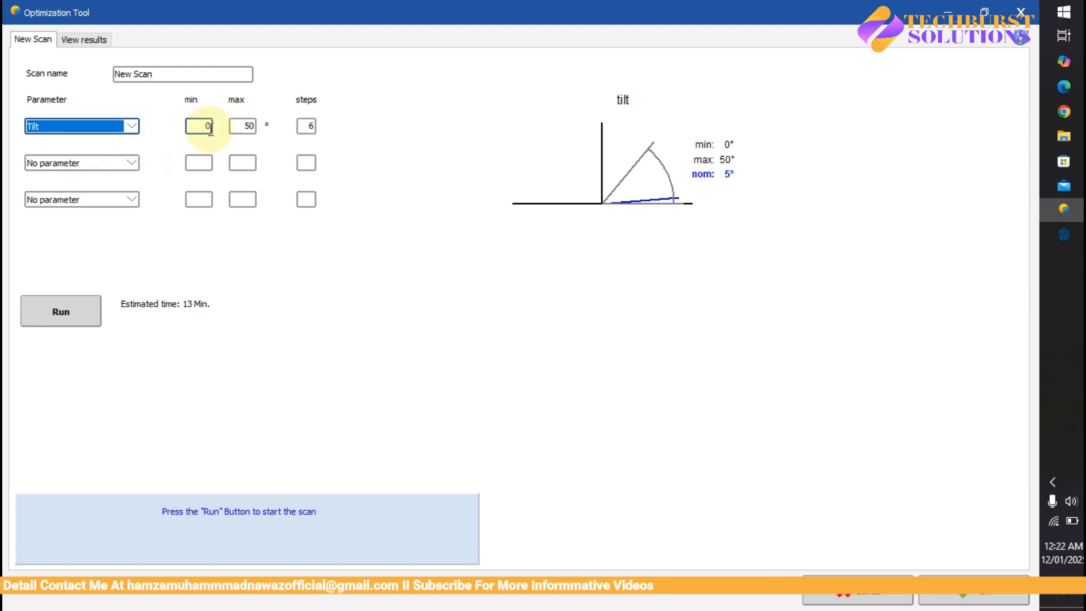
{"action": "left_click", "coordinate": [132, 162]}
{"action": "left_click", "coordinate": [88, 197]}
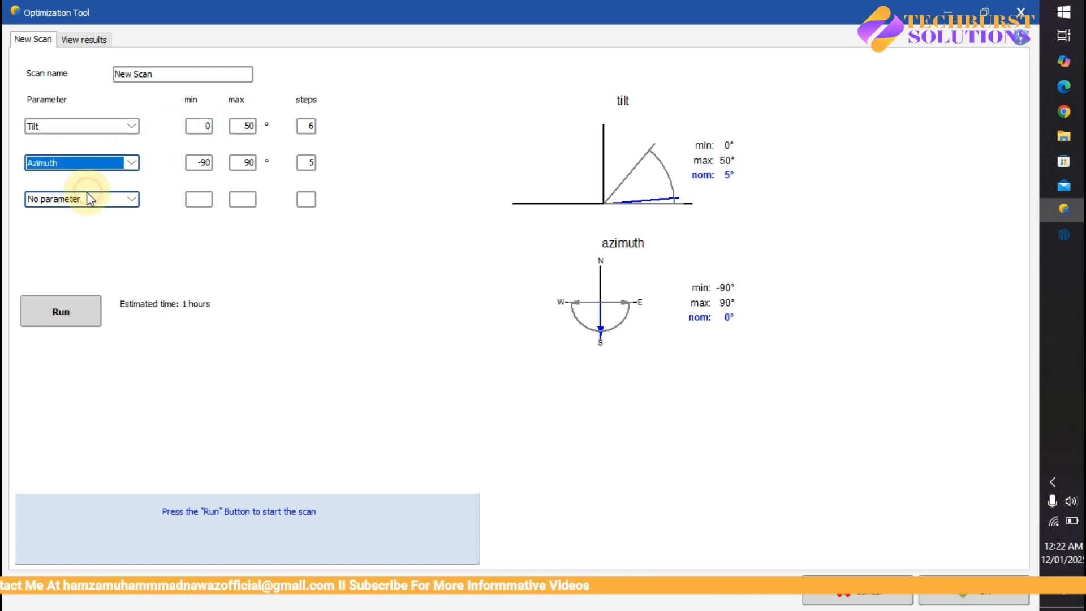
Set the Tilt scan range to 5° minimum and 15° maximum with 3 steps.
{"action": "left_click", "coordinate": [198, 127]}
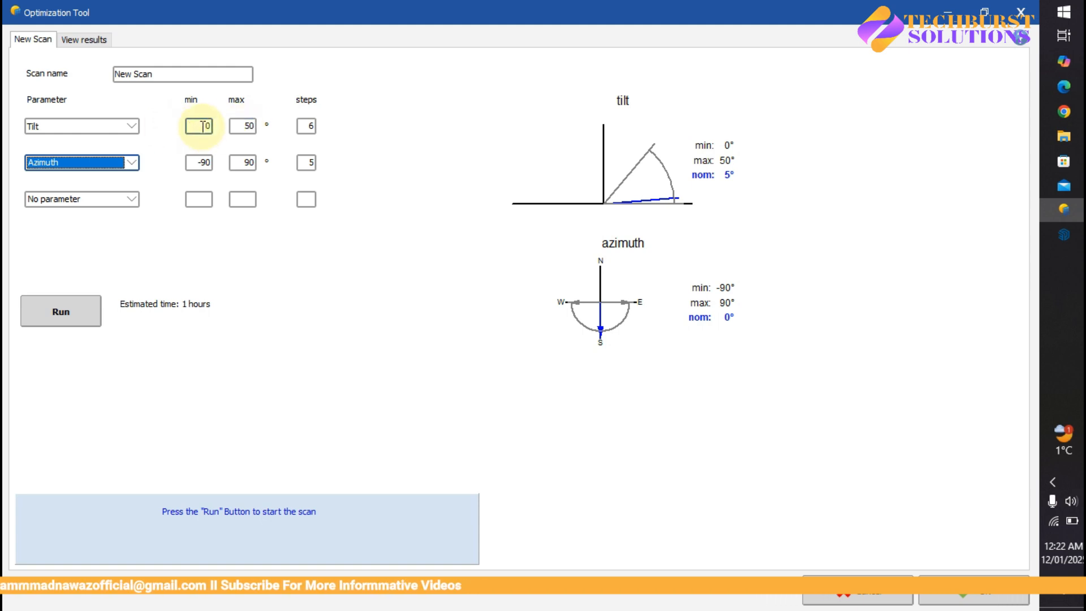
{"action": "double_click", "coordinate": [202, 125]}
{"action": "type", "text": "5"}
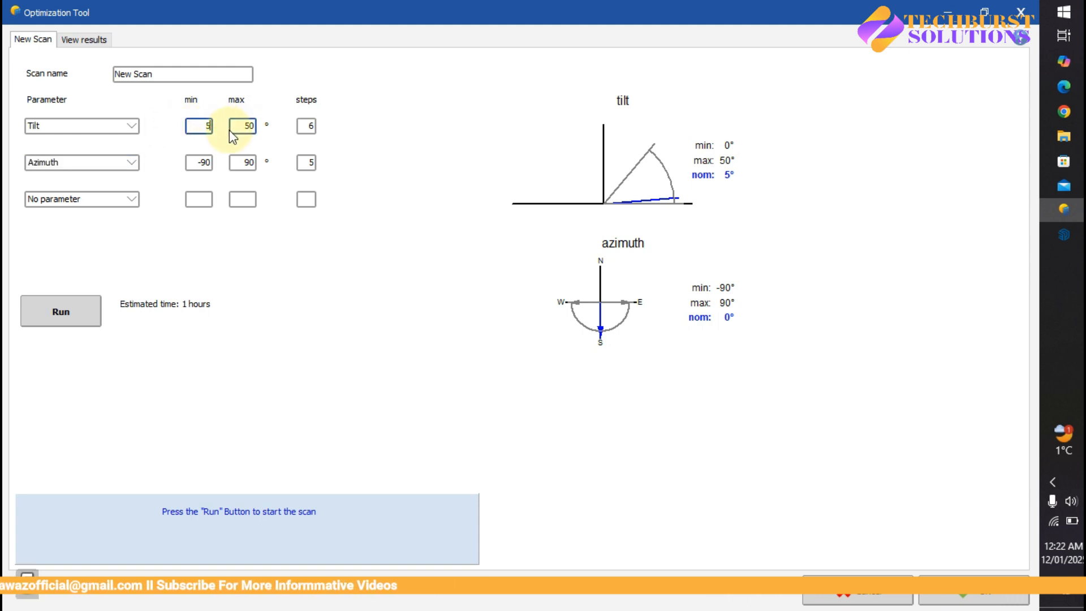
{"action": "double_click", "coordinate": [243, 125]}
{"action": "type", "text": "15"}
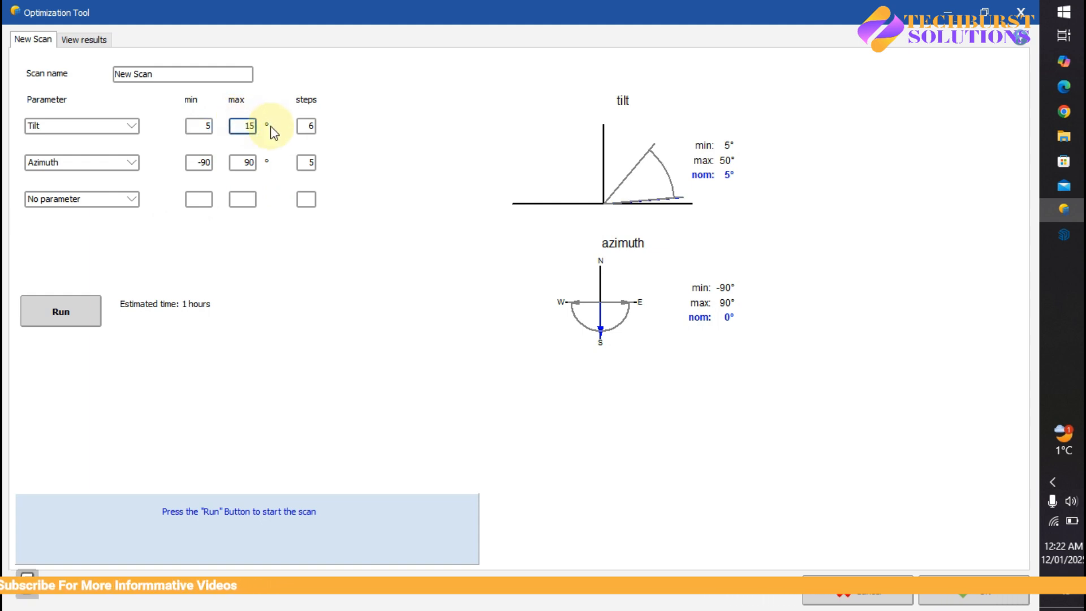
{"action": "double_click", "coordinate": [308, 125]}
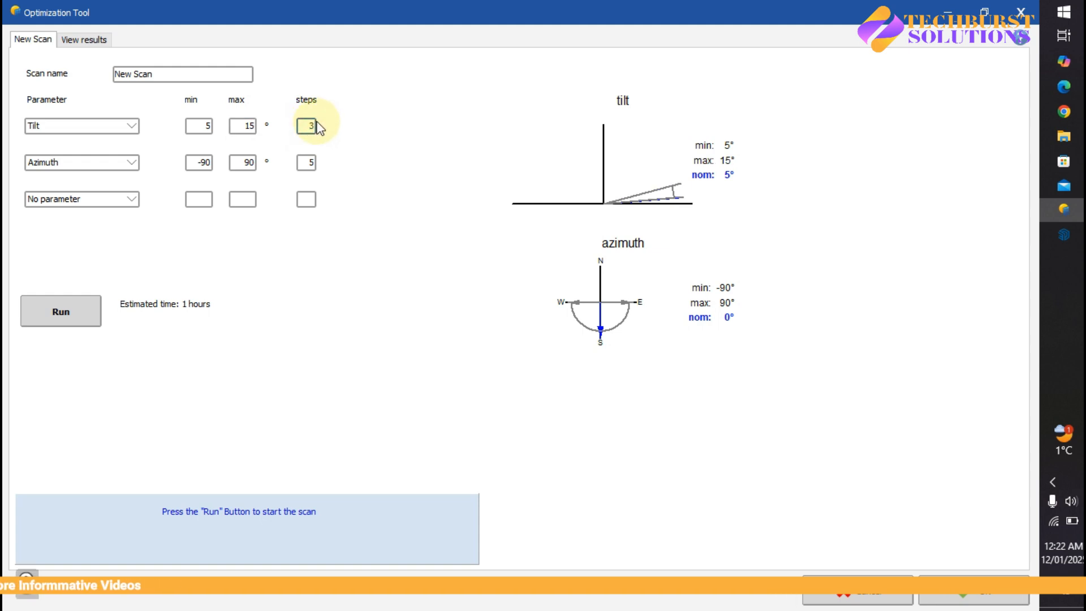
{"action": "double_click", "coordinate": [198, 163]}
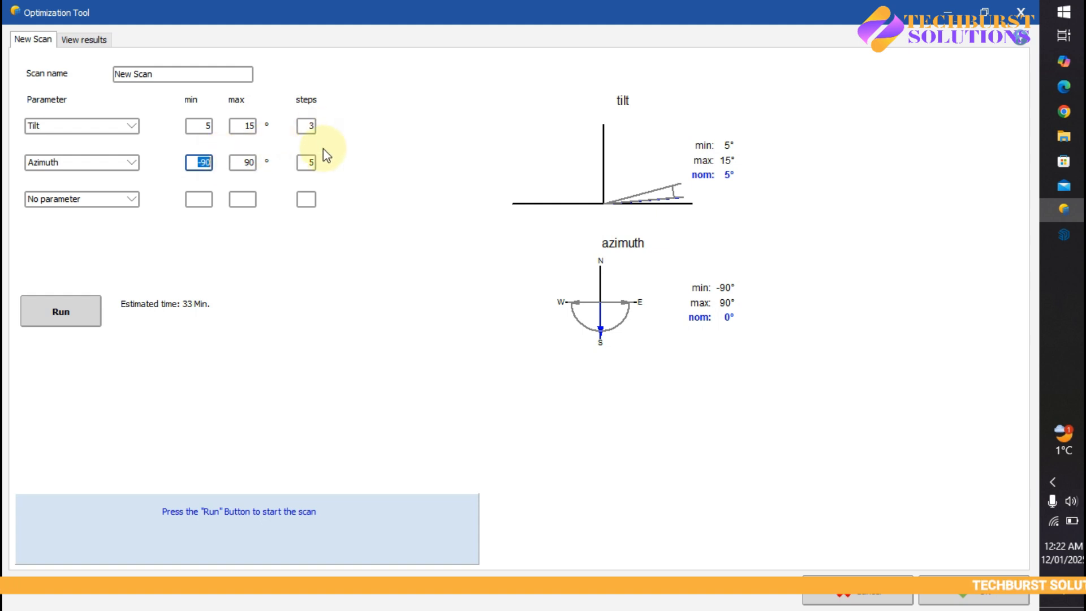
Set the Tilt maximum to 20° with 2 steps, and set the Azimuth parameter to 3 steps.
{"action": "double_click", "coordinate": [243, 125]}
{"action": "type", "text": "20"}
{"action": "double_click", "coordinate": [307, 165]}
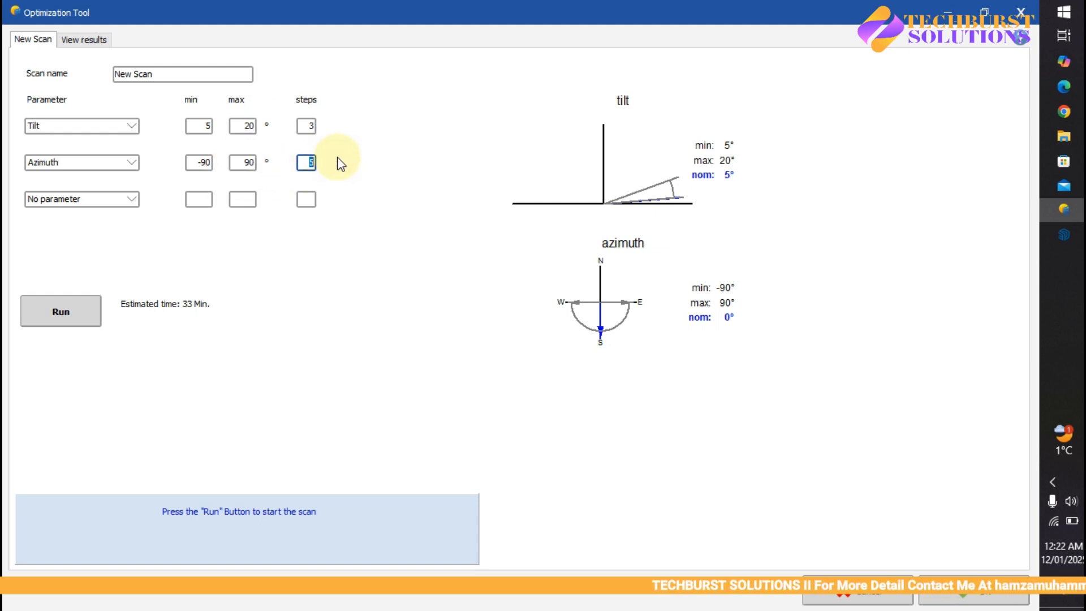
{"action": "type", "text": "3"}
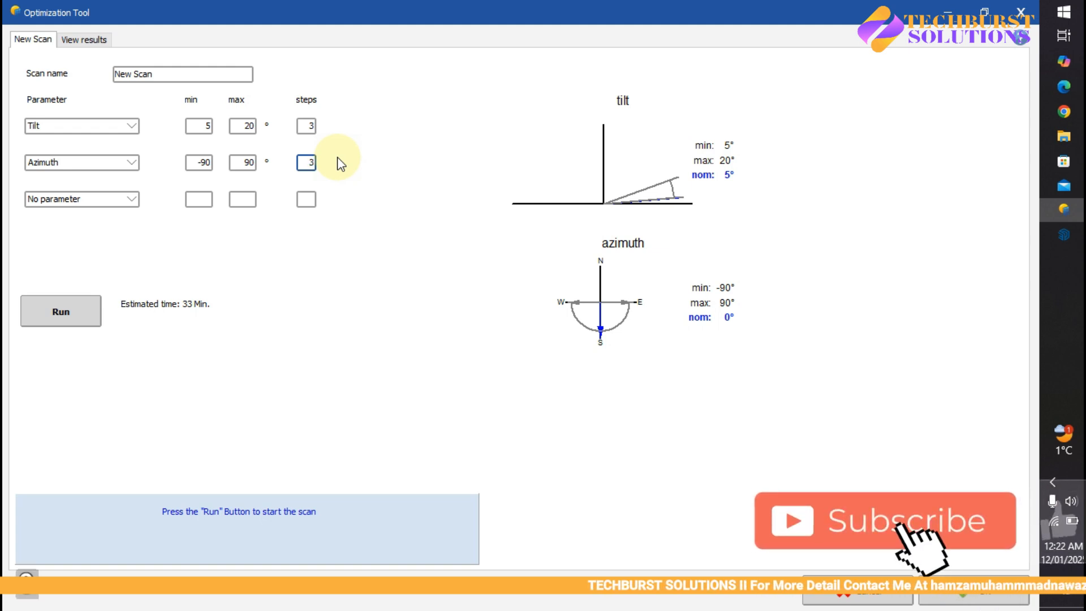
{"action": "double_click", "coordinate": [306, 125]}
{"action": "type", "text": "2"}
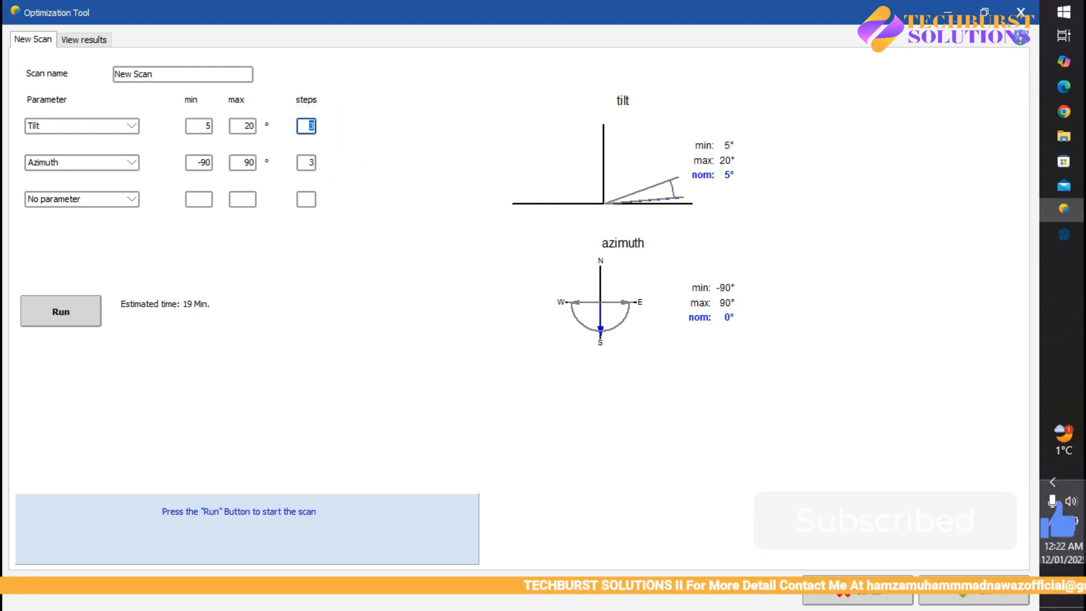
Run the optimization scan without a third parameter and acknowledge its completion.
{"action": "left_click", "coordinate": [129, 199]}
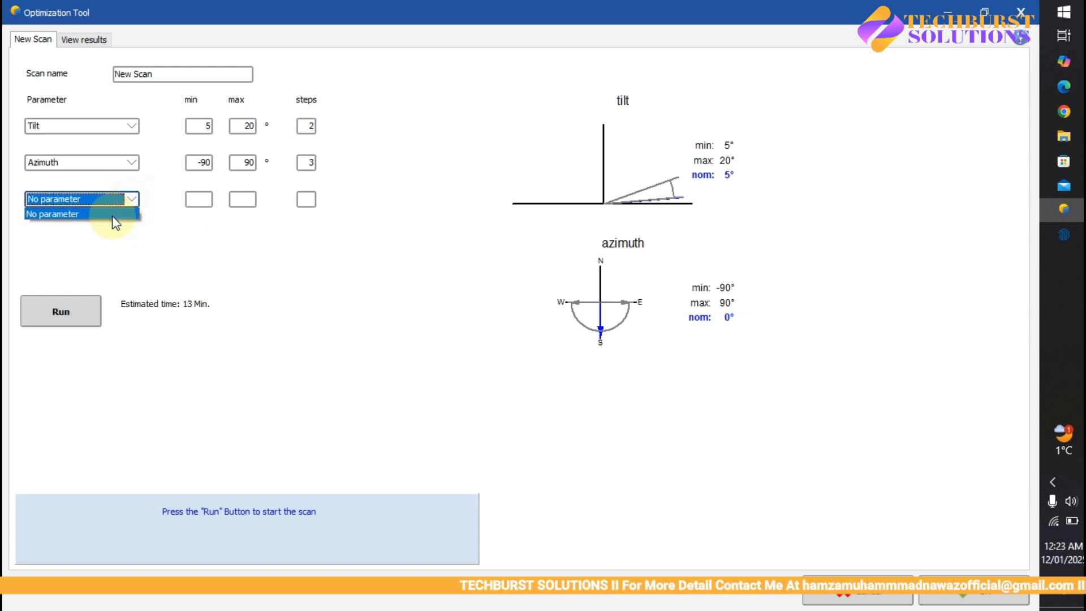
{"action": "left_click", "coordinate": [102, 215]}
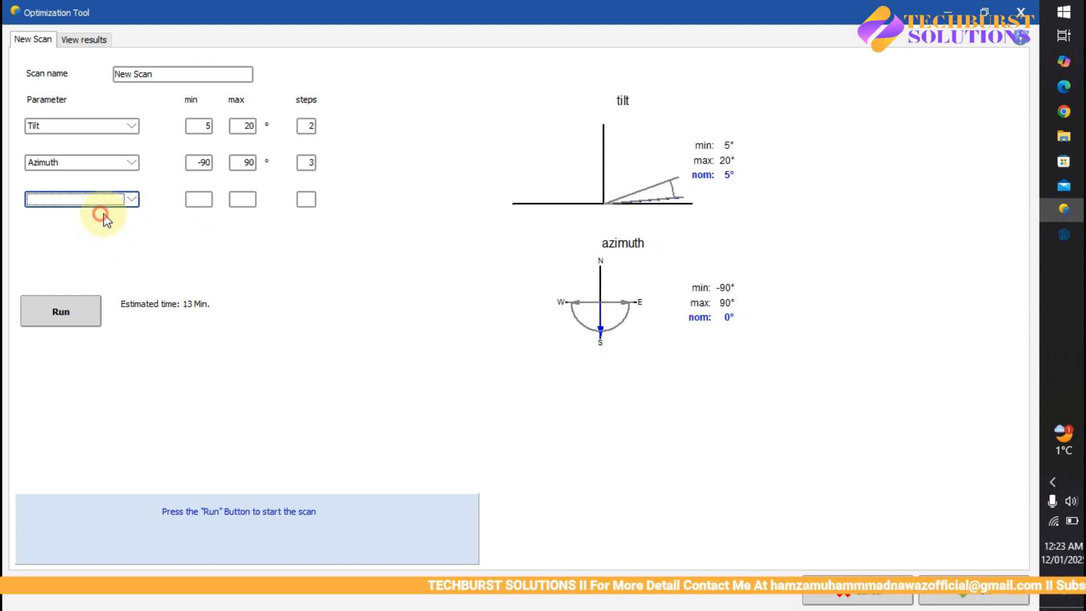
{"action": "left_click", "coordinate": [68, 312]}
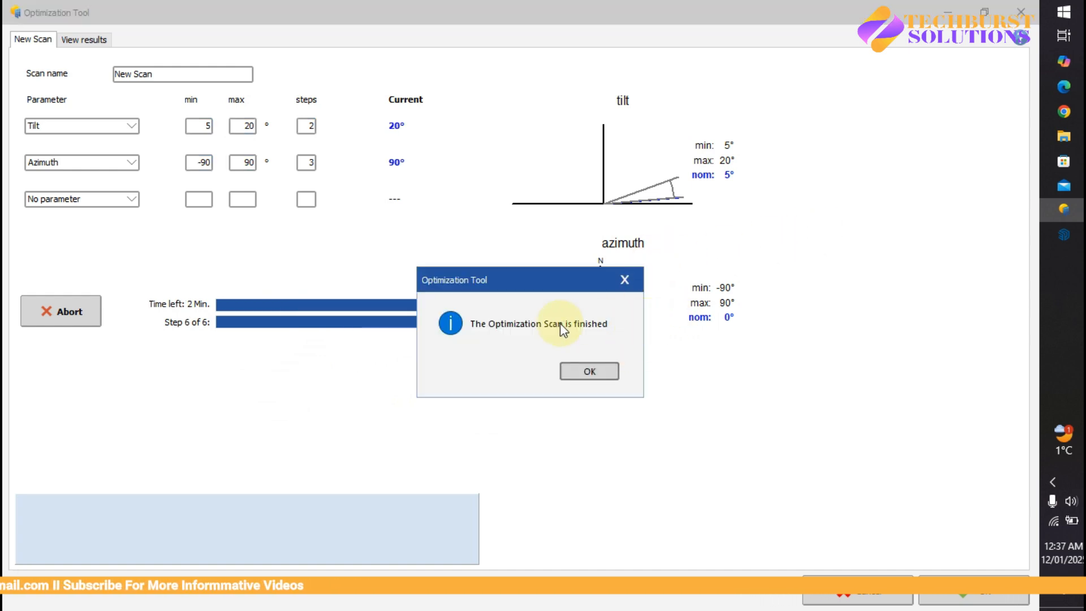
{"action": "left_click_drag", "start_coordinate": [511, 279], "coordinate": [520, 258]}
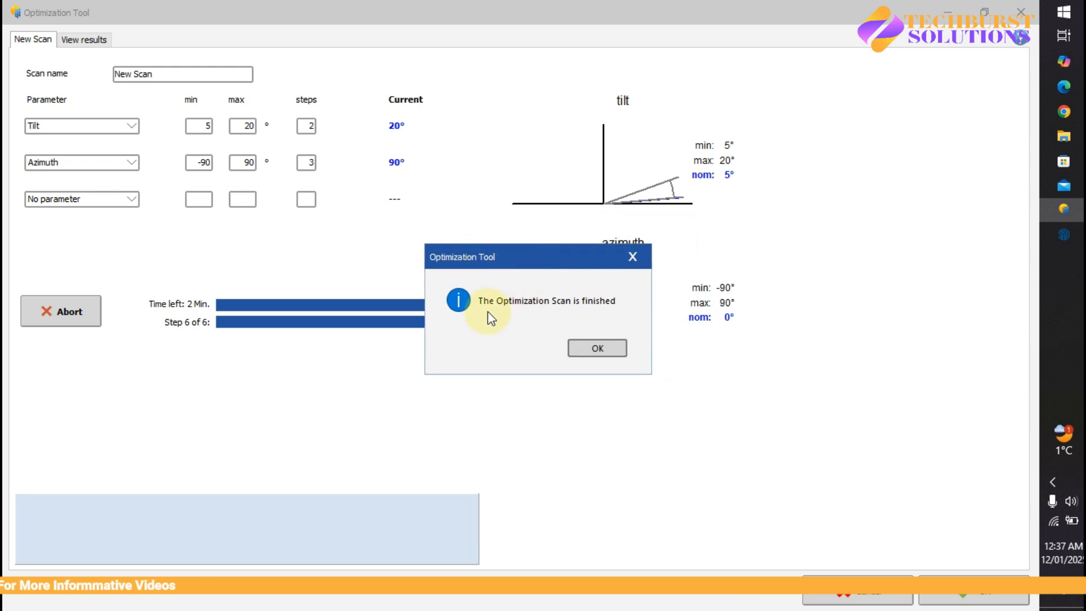
{"action": "left_click", "coordinate": [605, 353]}
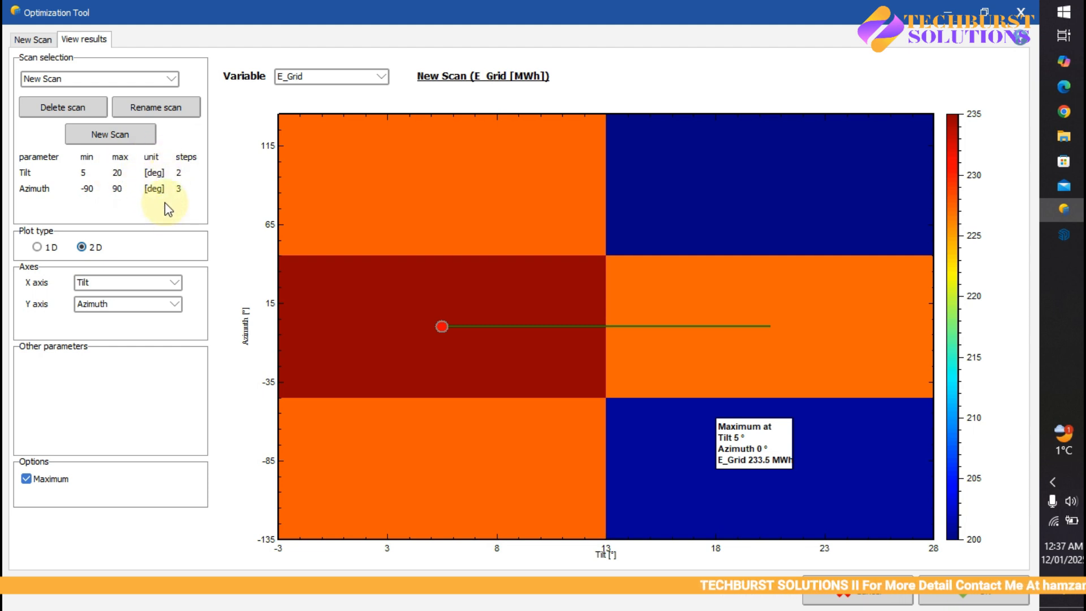
Compare the 1D plots of E_Grid against Tilt and against Azimuth.
{"action": "left_click", "coordinate": [39, 247]}
{"action": "left_click", "coordinate": [85, 248]}
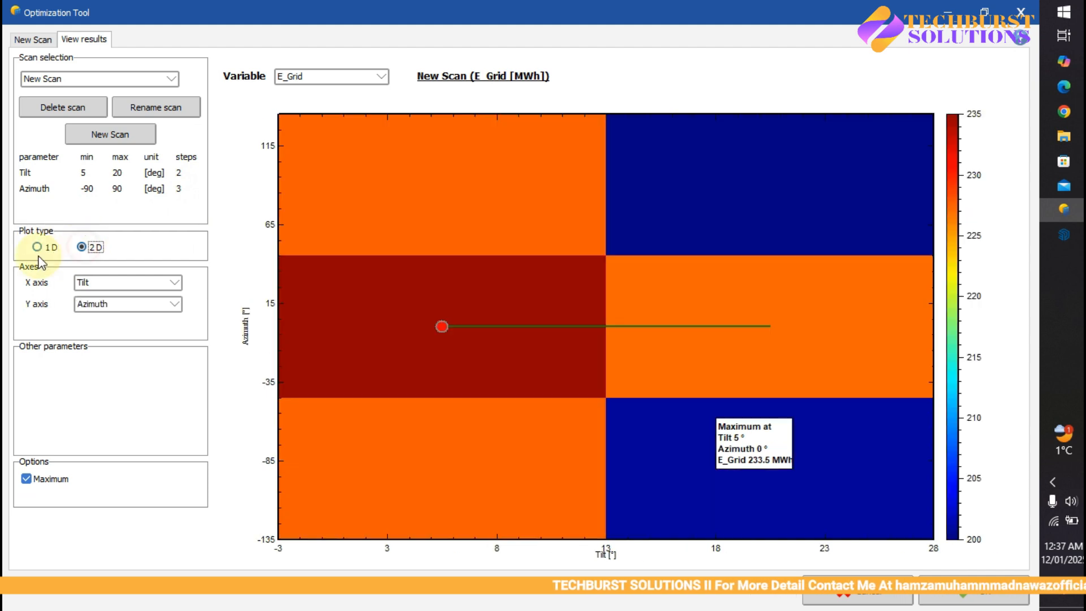
{"action": "left_click", "coordinate": [38, 247]}
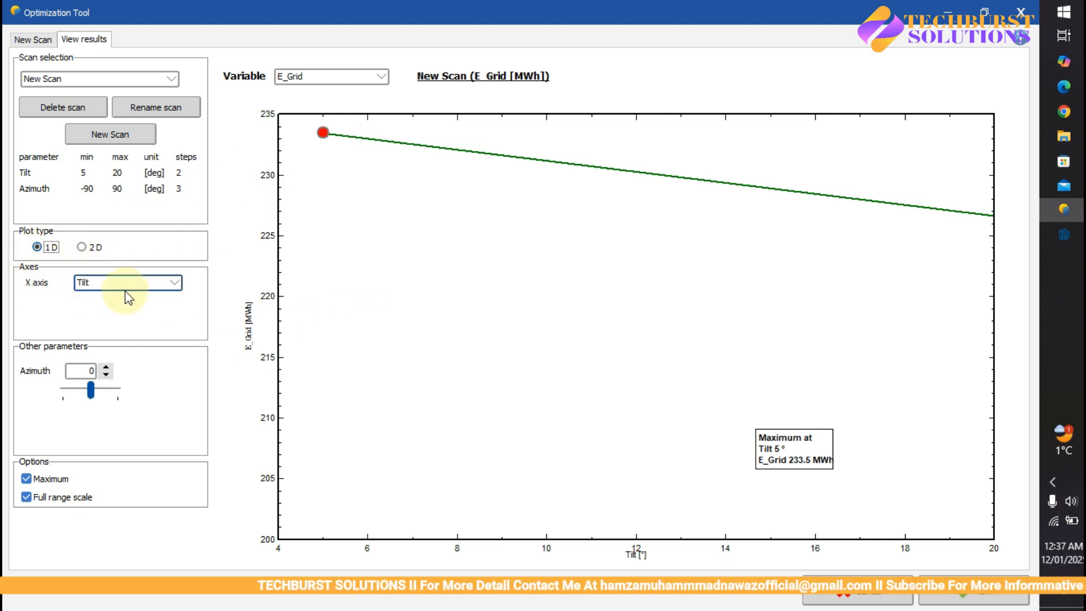
{"action": "left_click", "coordinate": [158, 284]}
{"action": "left_click", "coordinate": [146, 307]}
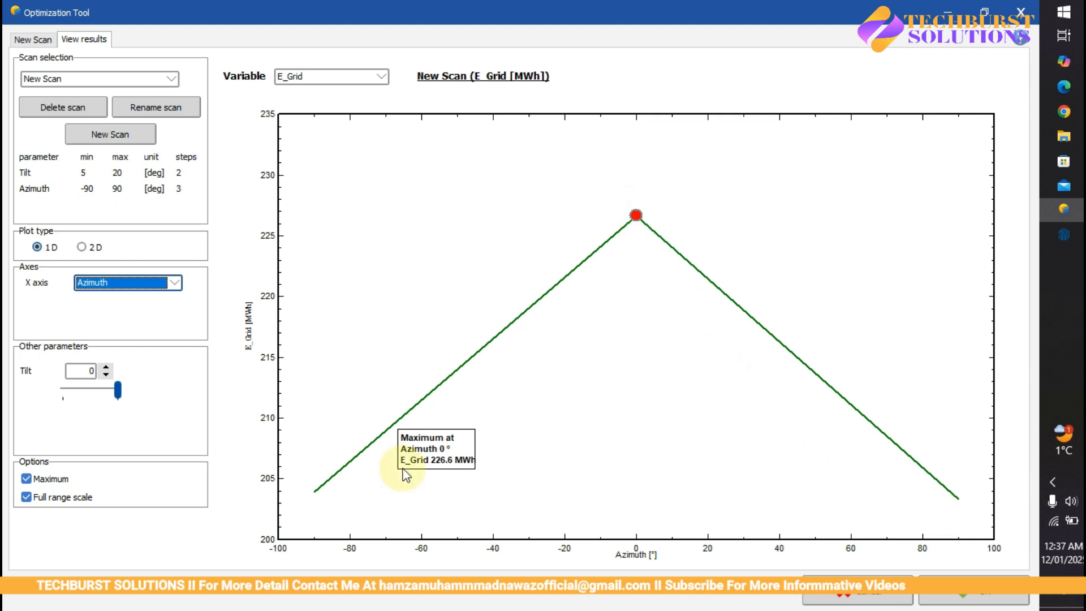
{"action": "left_click", "coordinate": [174, 283]}
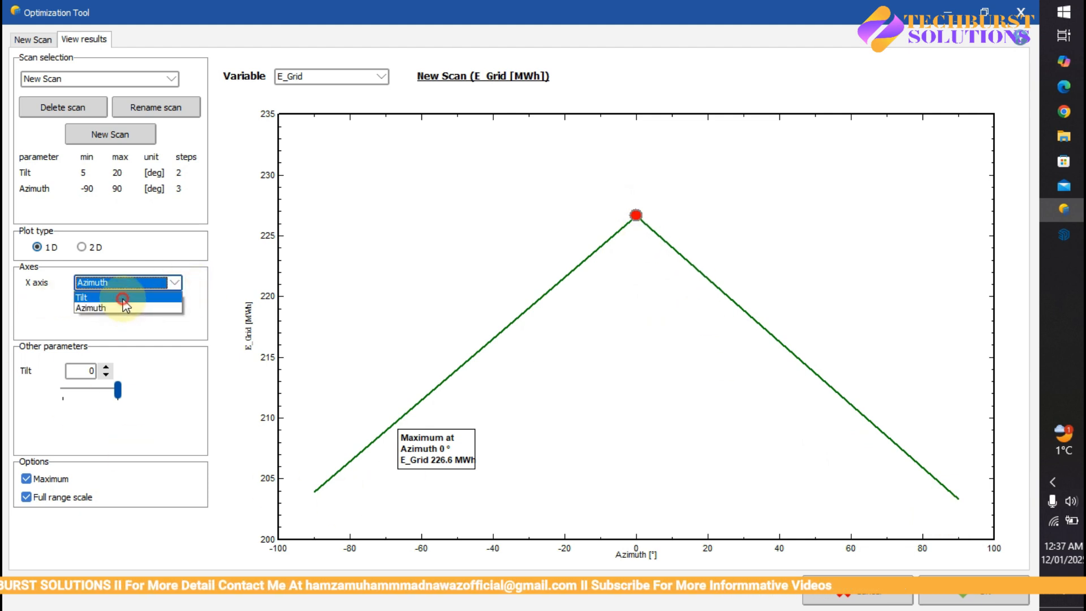
{"action": "left_click", "coordinate": [127, 298]}
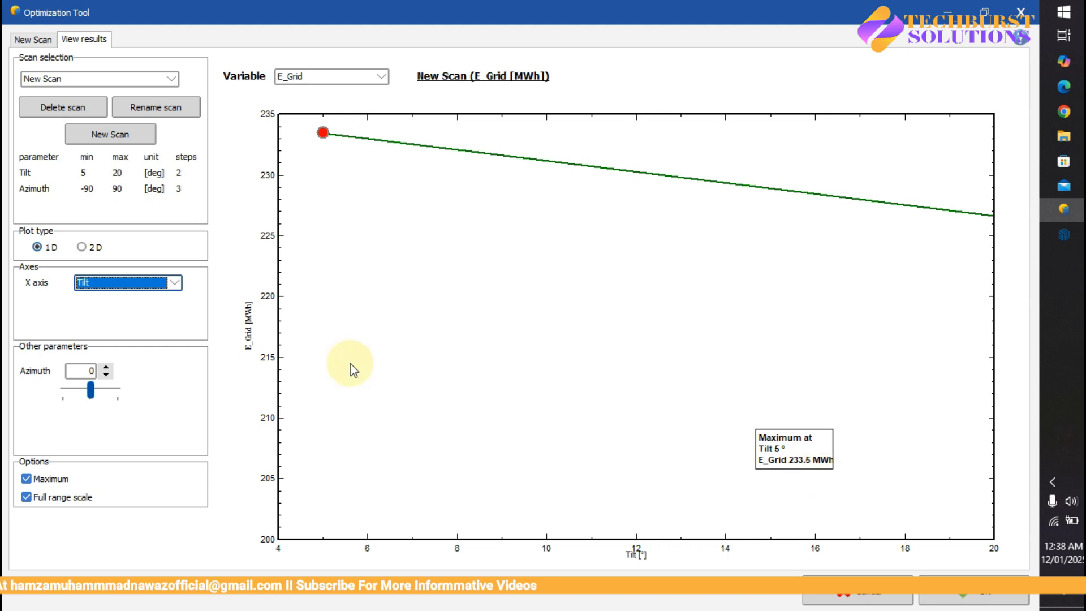
{"action": "left_click", "coordinate": [139, 296]}
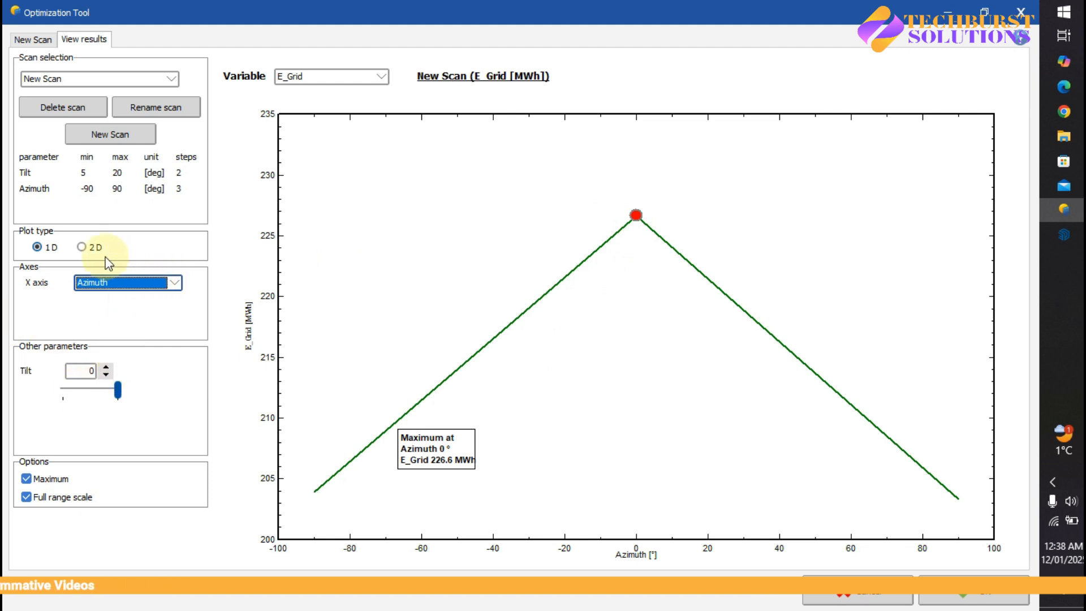
View the 2D plot of E_Grid with Azimuth on the X axis and Tilt on the Y axis.
{"action": "left_click", "coordinate": [83, 247]}
{"action": "left_click", "coordinate": [164, 304]}
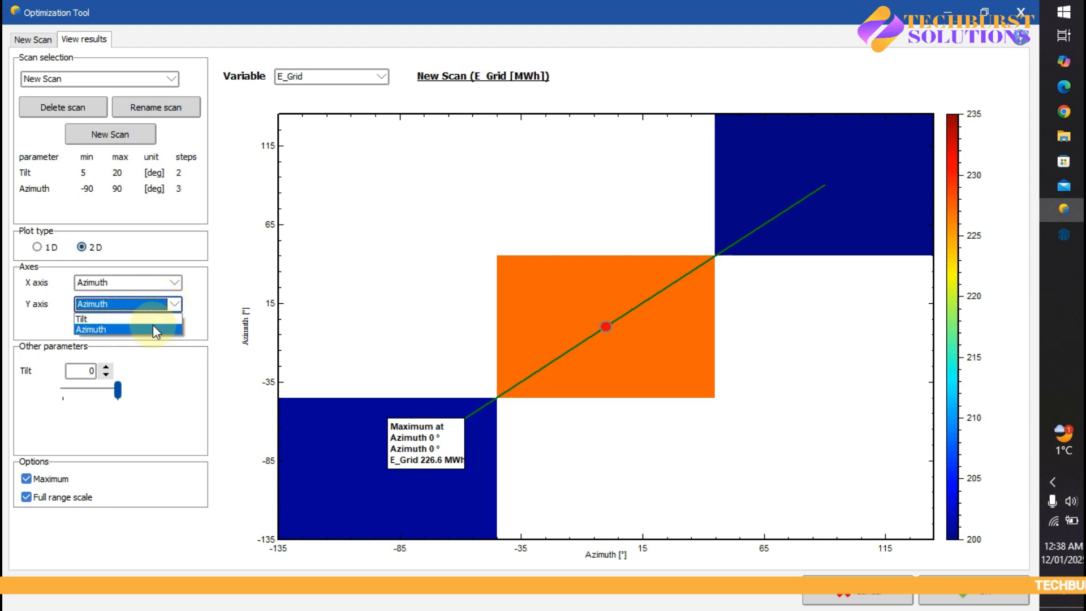
{"action": "left_click", "coordinate": [382, 388]}
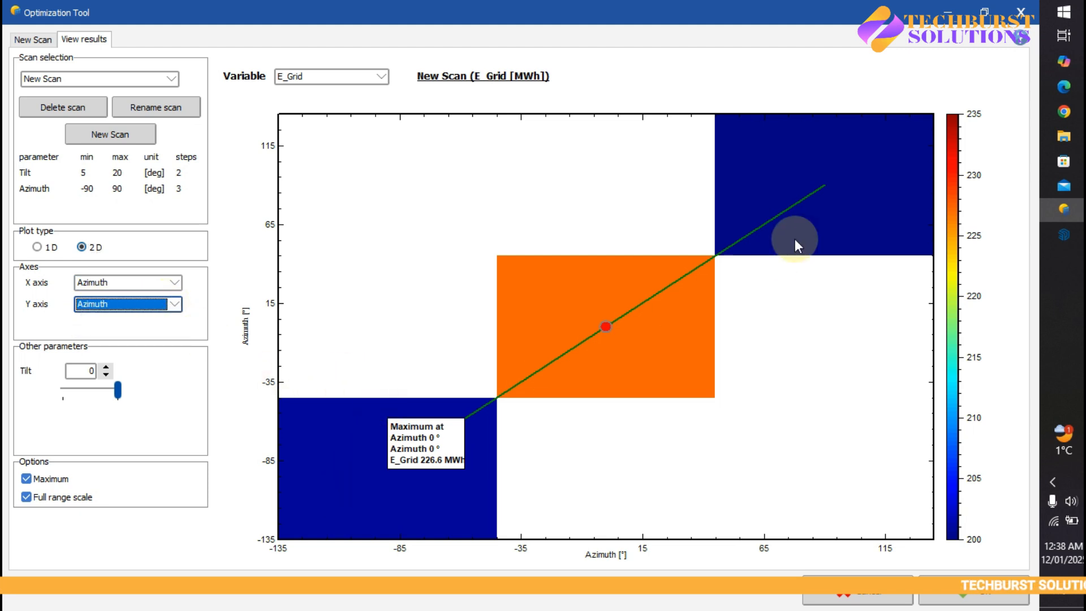
{"action": "left_click", "coordinate": [170, 305]}
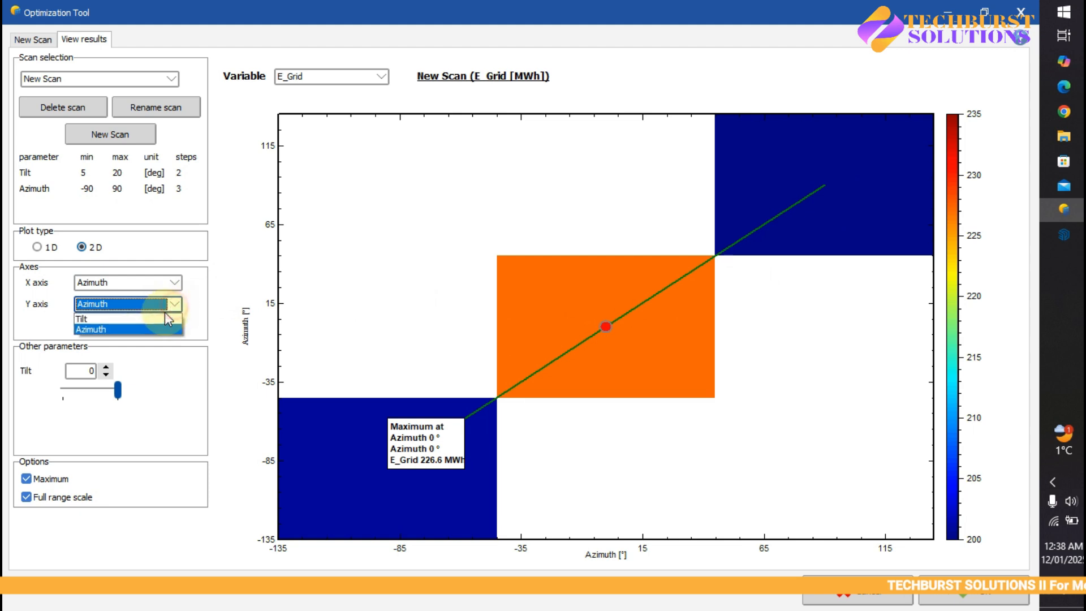
{"action": "left_click", "coordinate": [142, 323]}
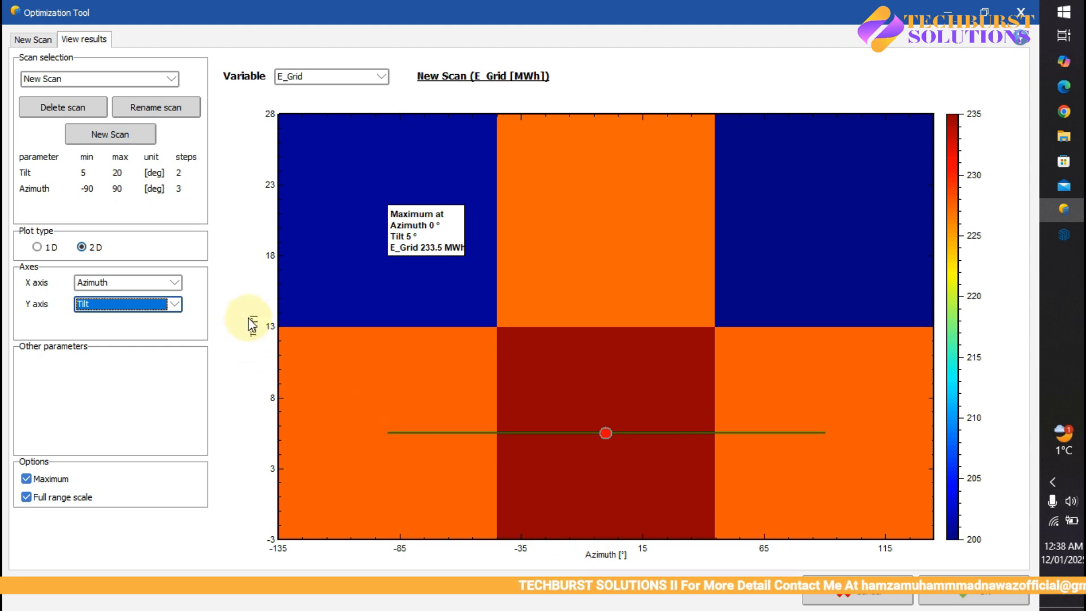
Swap the 2D plot's axes to show Tilt on X and Azimuth on Y.
{"action": "left_click", "coordinate": [148, 284]}
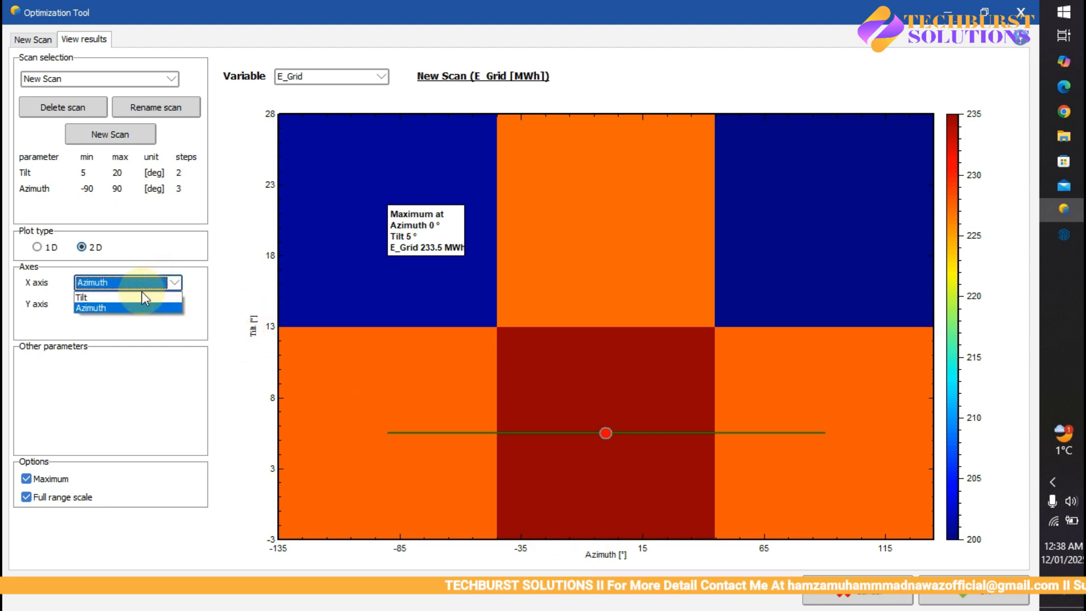
{"action": "left_click", "coordinate": [142, 297]}
{"action": "left_click", "coordinate": [139, 304]}
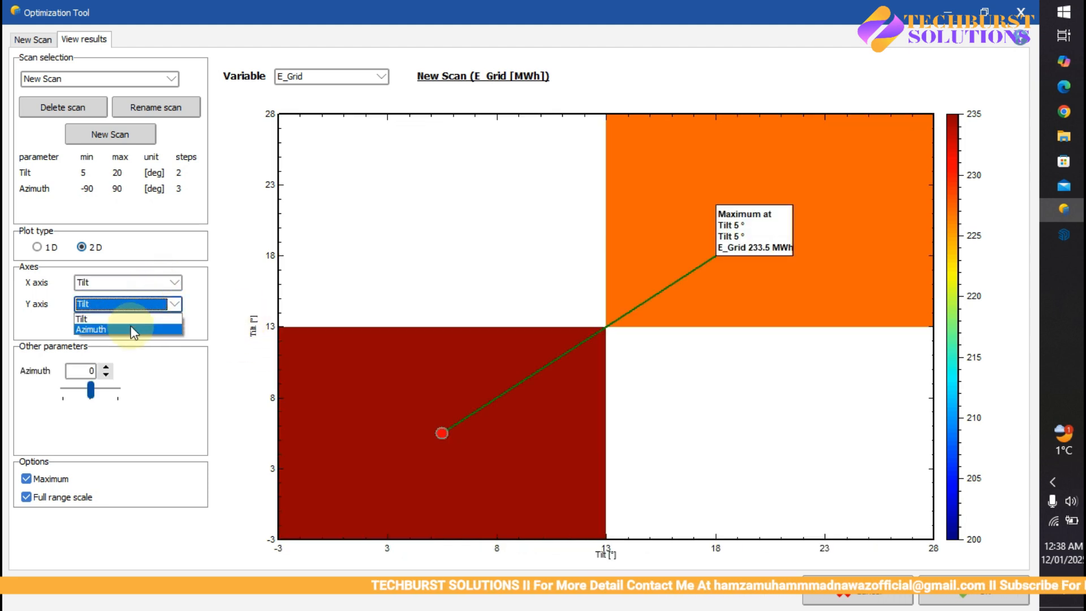
{"action": "left_click", "coordinate": [134, 331]}
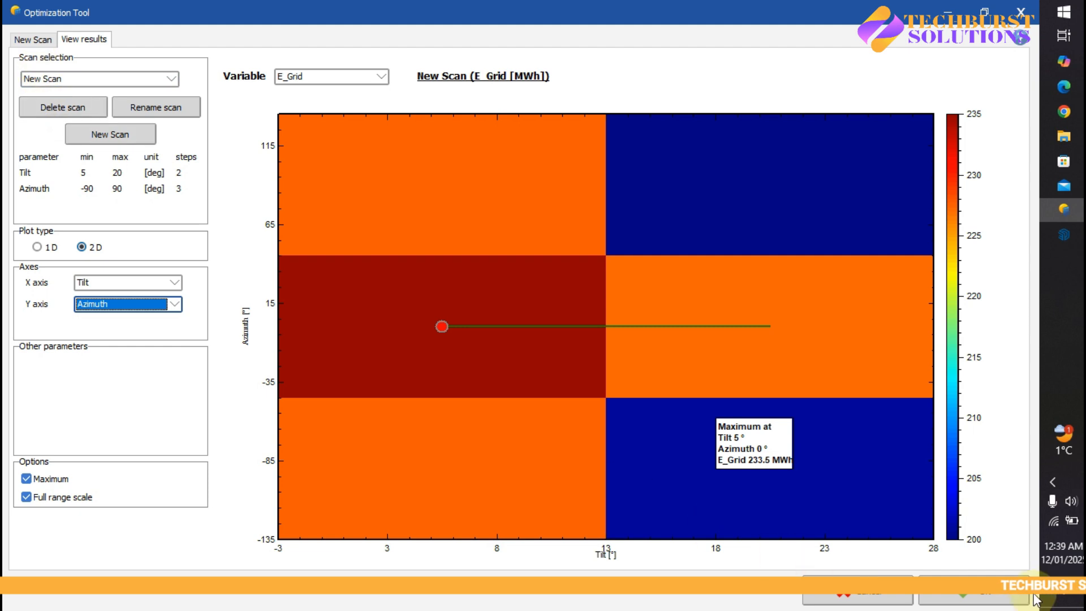
Compare the GlobEff, E_Grid and ShdLoss variables on the 2D tilt and azimuth plot.
{"action": "left_click", "coordinate": [347, 77]}
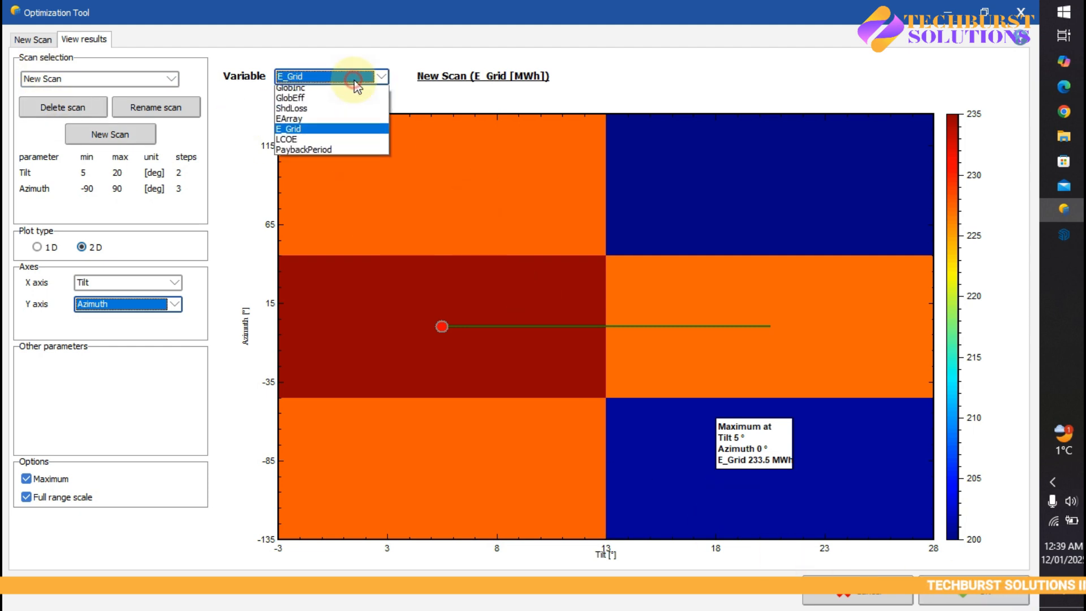
{"action": "left_click", "coordinate": [322, 134]}
{"action": "left_click", "coordinate": [377, 77]}
{"action": "left_click", "coordinate": [348, 102]}
{"action": "left_click", "coordinate": [378, 76]}
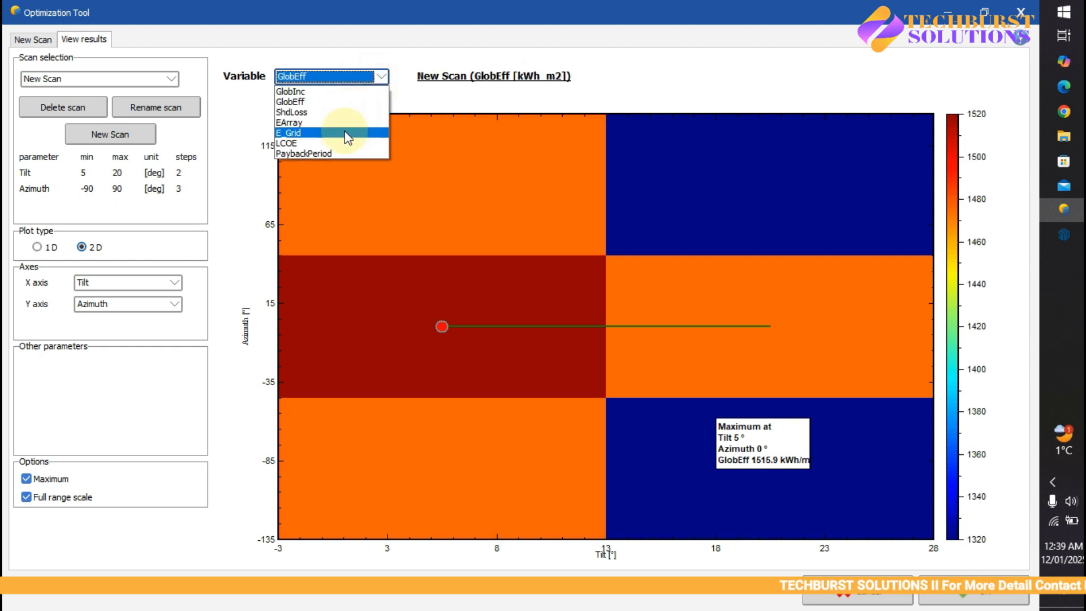
{"action": "left_click", "coordinate": [347, 133]}
{"action": "left_click", "coordinate": [386, 77]}
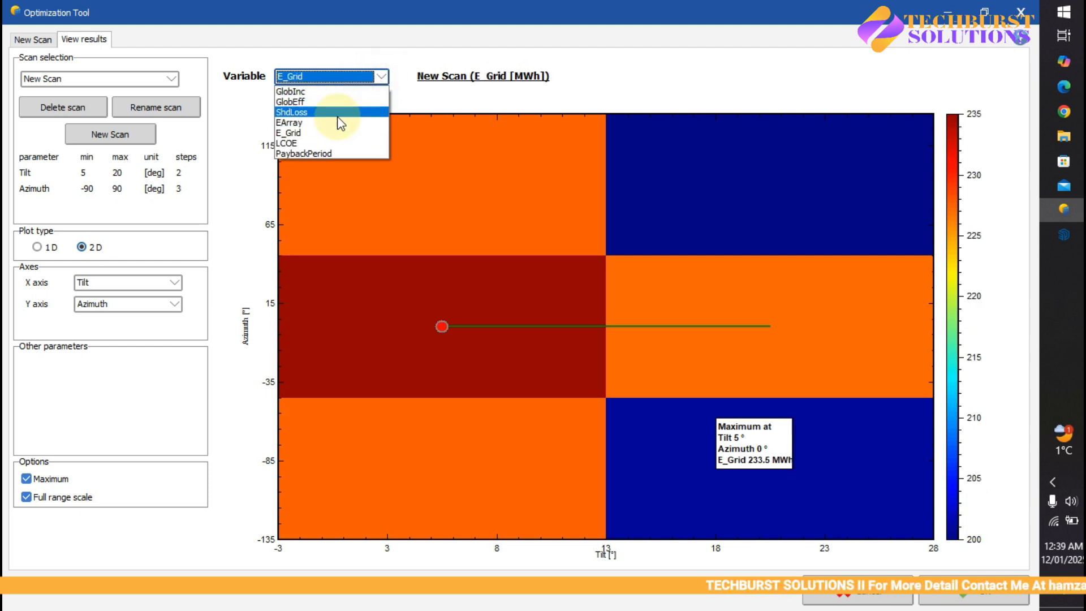
{"action": "left_click", "coordinate": [341, 120]}
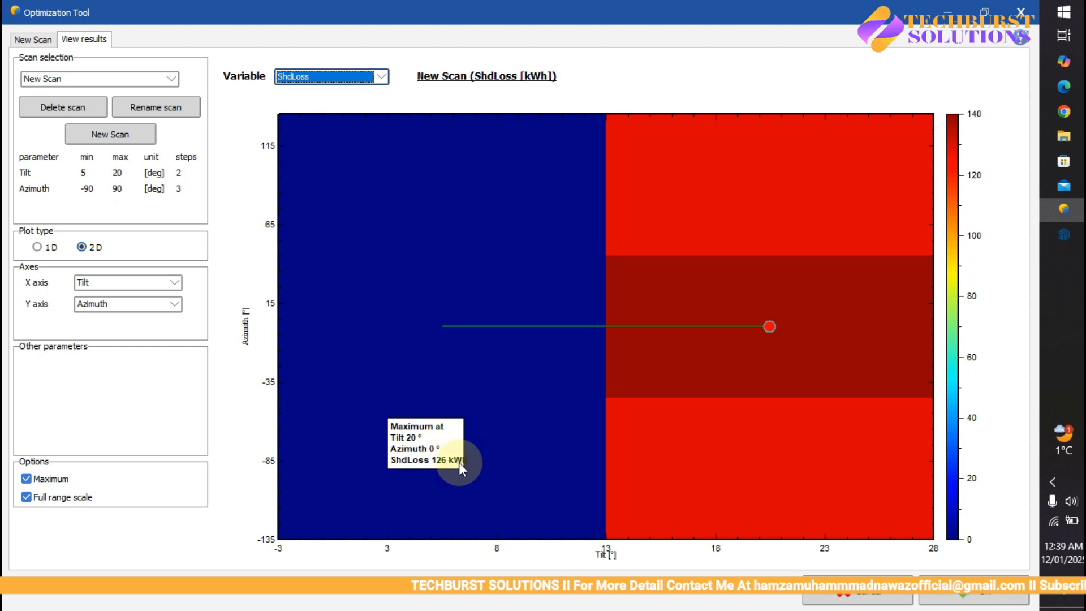
Examine the 2D plots for GlobInc, GlobEff, ShdLoss, EArray and LCOE in turn.
{"action": "left_click", "coordinate": [379, 78]}
{"action": "left_click", "coordinate": [367, 92]}
{"action": "left_click", "coordinate": [381, 78]}
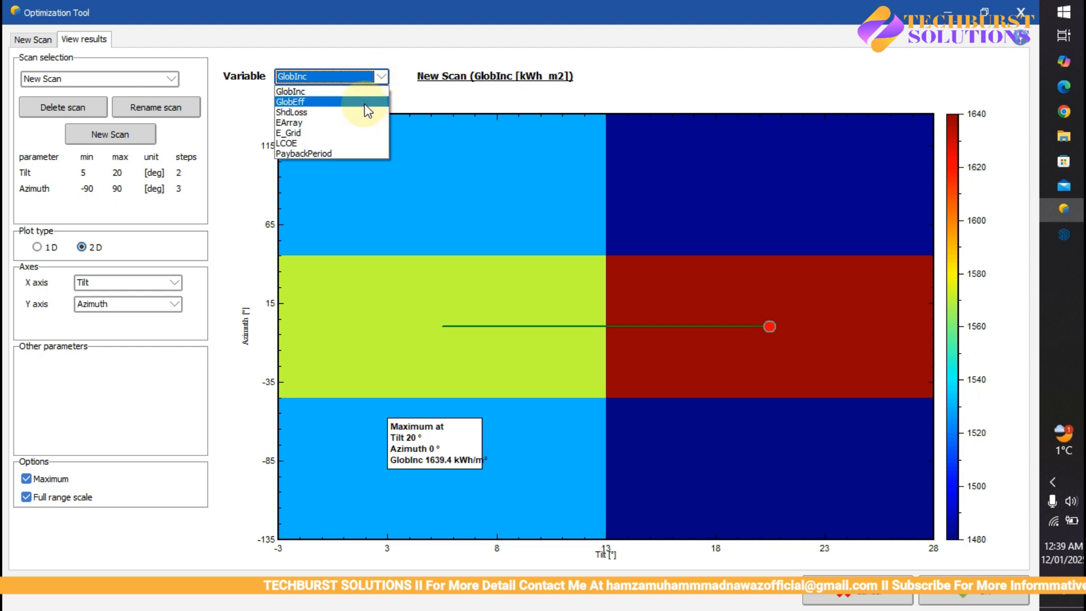
{"action": "left_click", "coordinate": [367, 91]}
{"action": "left_click", "coordinate": [380, 78]}
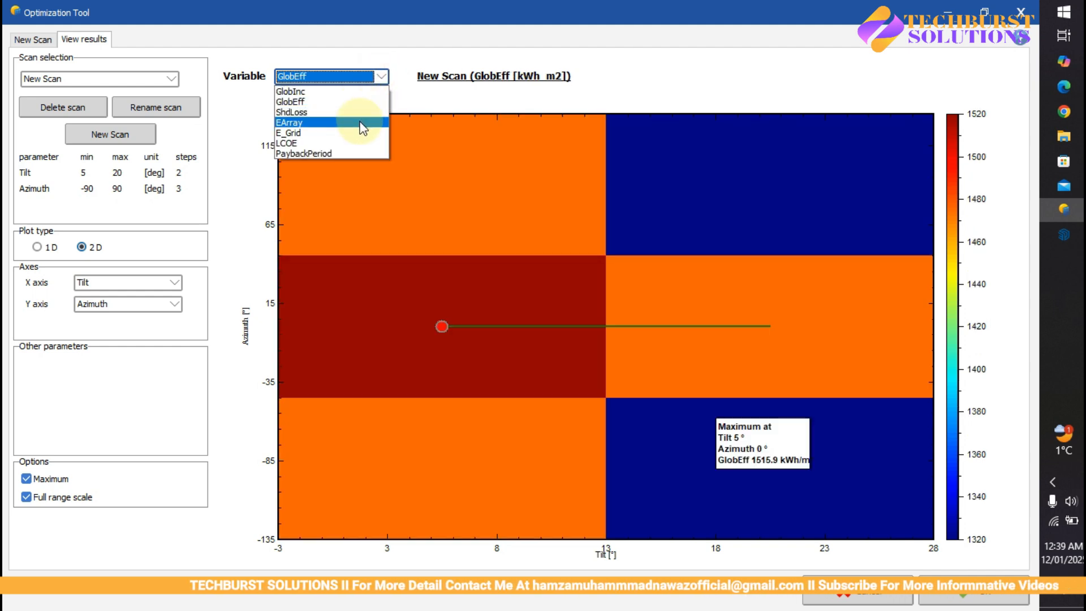
{"action": "left_click", "coordinate": [361, 113]}
{"action": "left_click", "coordinate": [384, 78]}
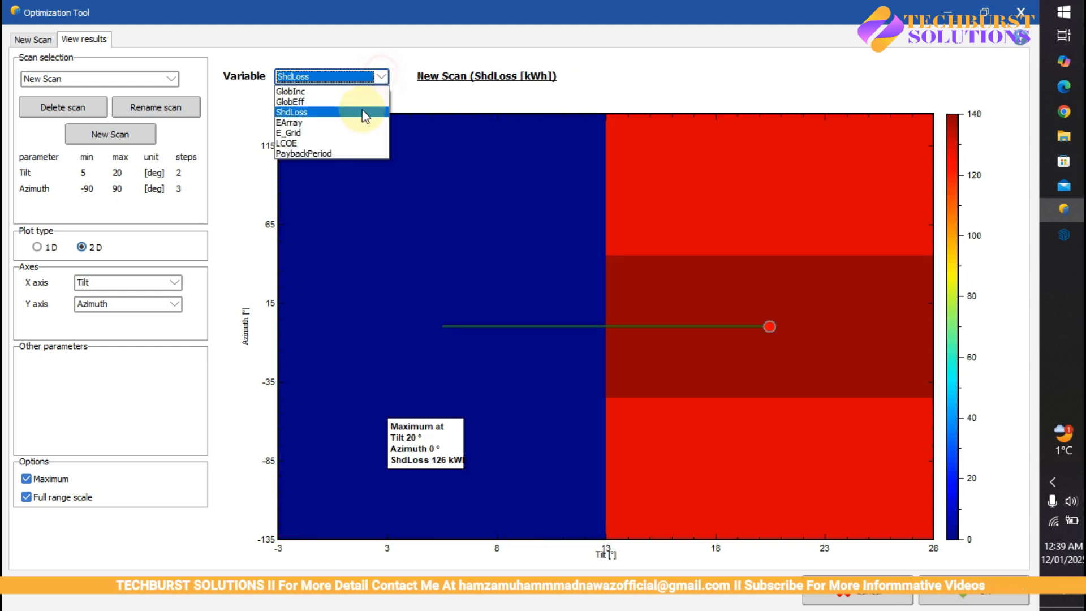
{"action": "left_click", "coordinate": [362, 120]}
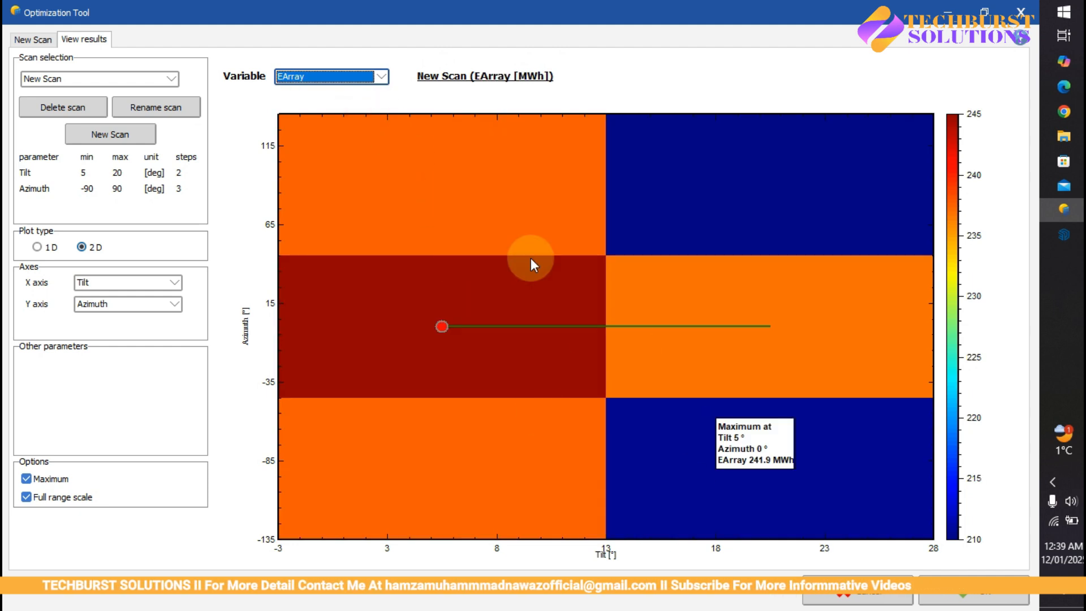
{"action": "left_click", "coordinate": [384, 78]}
{"action": "left_click", "coordinate": [359, 140]}
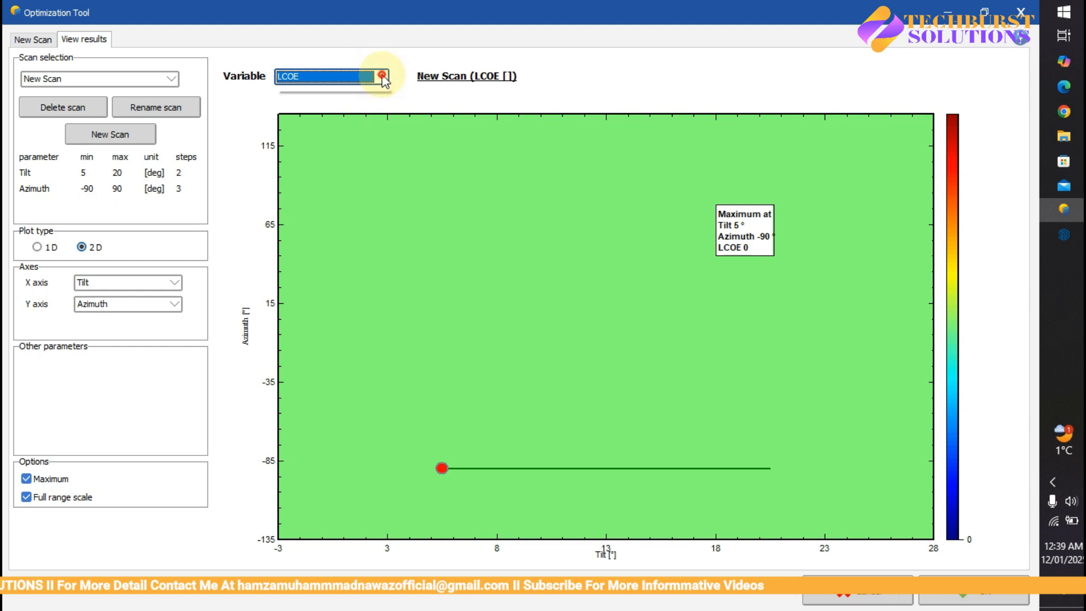
Examine the 2D tilt and azimuth plot for PaybackPeriod, and return to the E_Grid plot.
{"action": "left_click", "coordinate": [382, 77]}
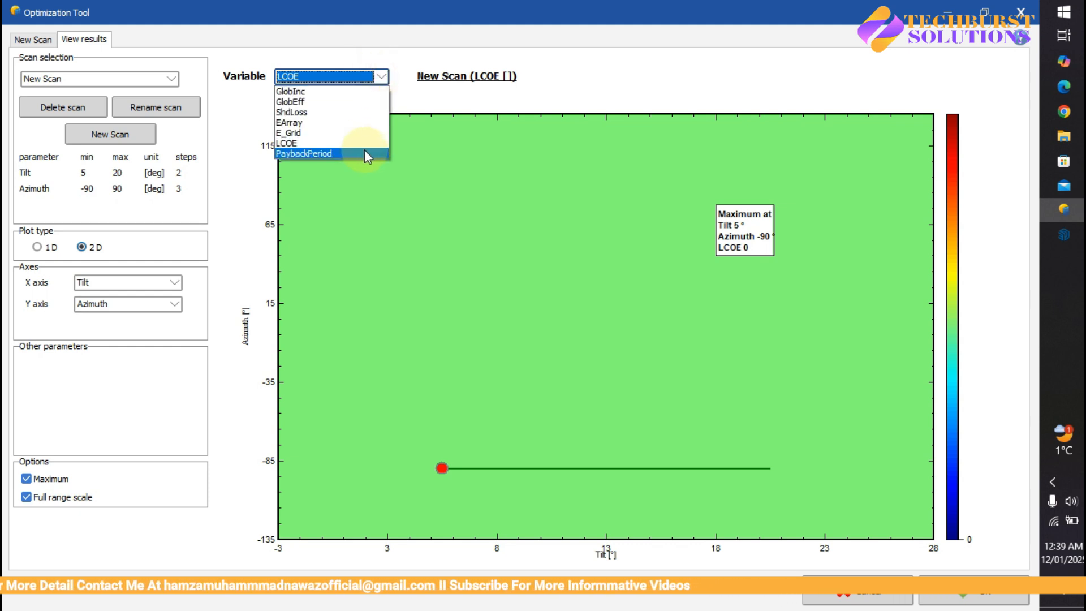
{"action": "left_click", "coordinate": [366, 153]}
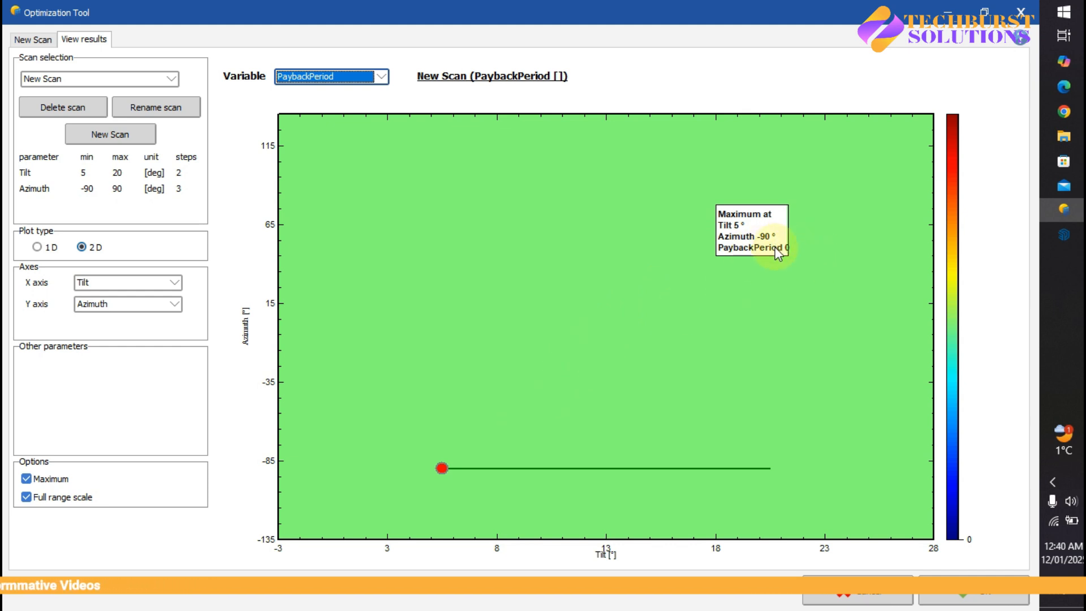
{"action": "left_click", "coordinate": [383, 78]}
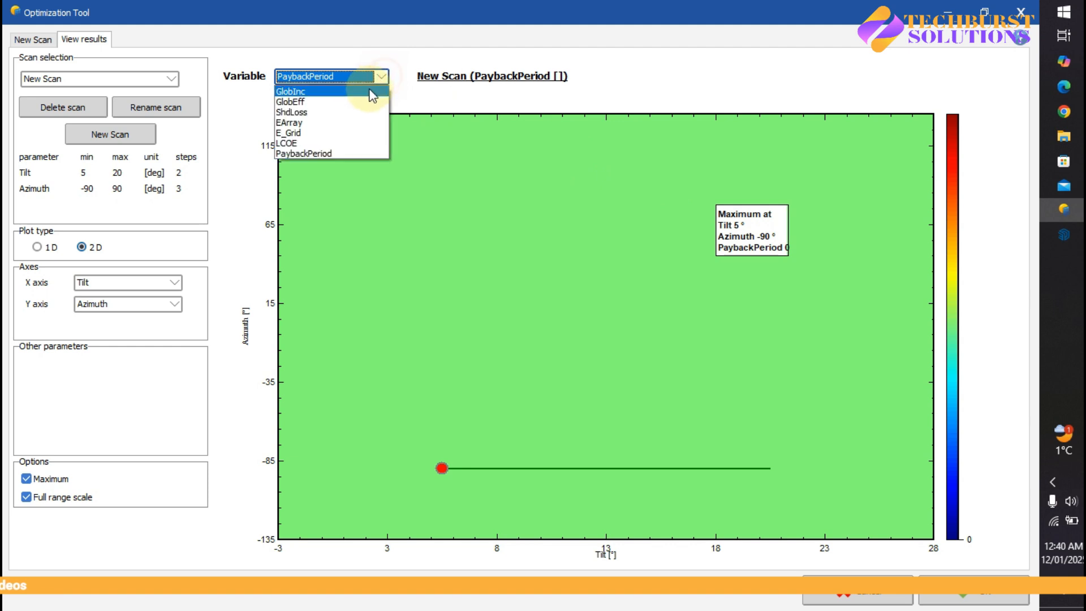
{"action": "left_click", "coordinate": [338, 133]}
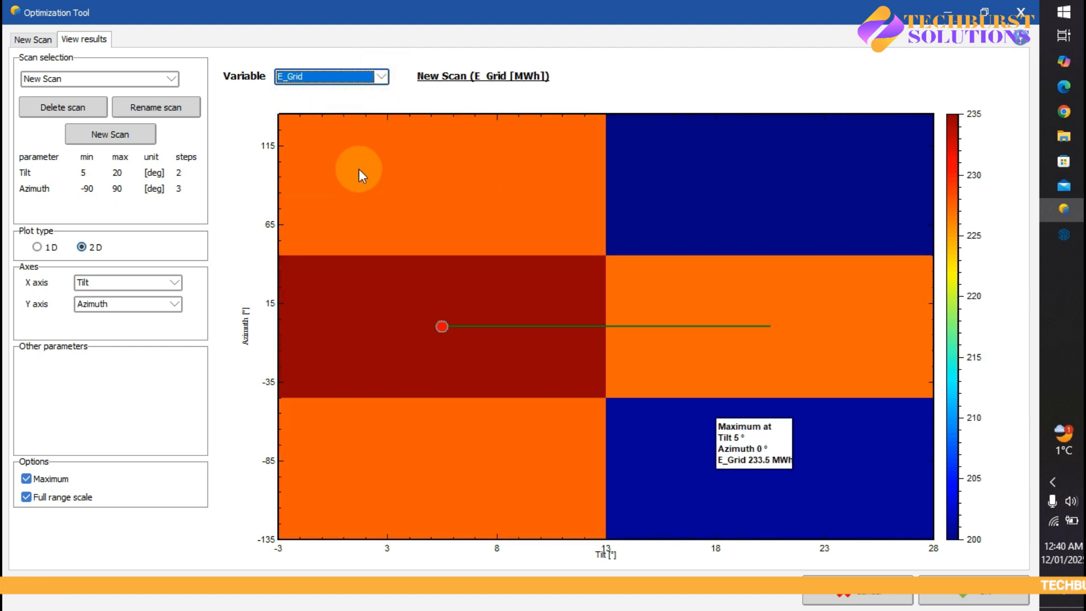
Save the simulation variant with the optimization scan and close the Optimization Tool.
{"action": "left_click", "coordinate": [981, 598]}
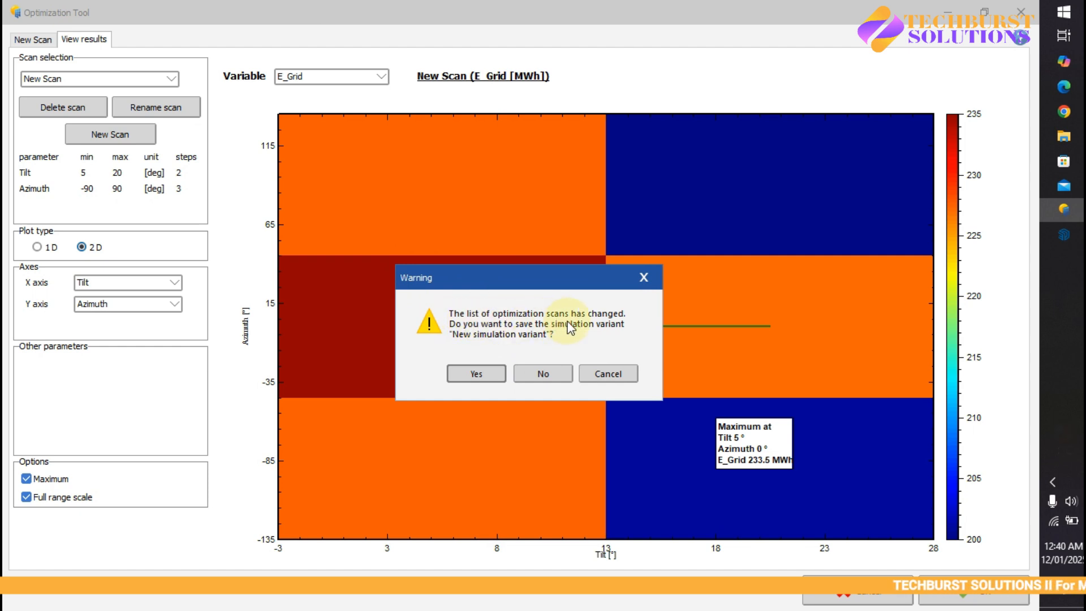
{"action": "left_click", "coordinate": [472, 371]}
{"action": "left_click", "coordinate": [460, 384]}
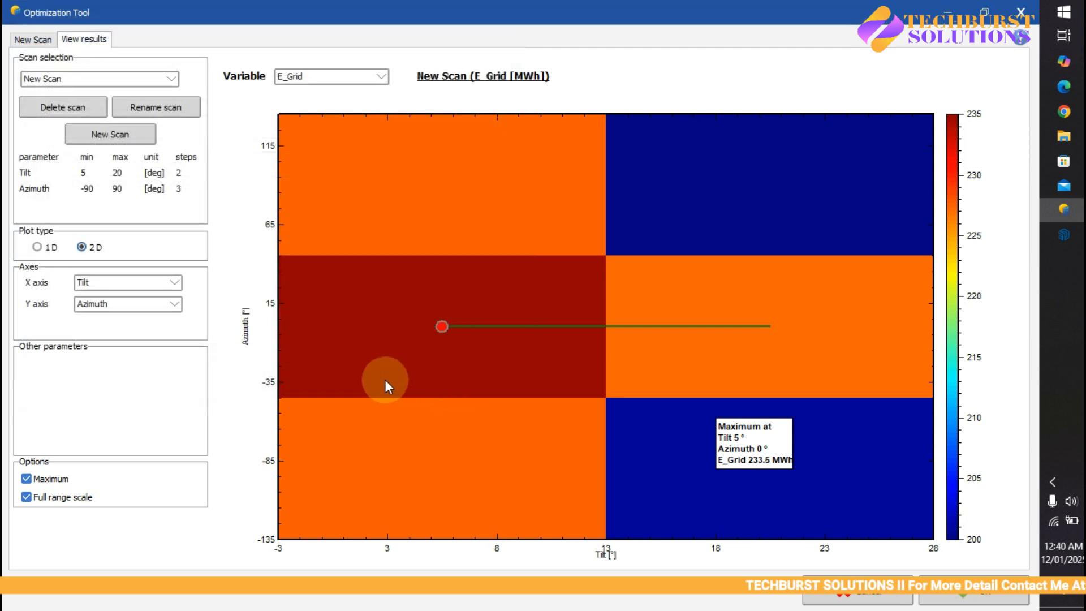
{"action": "left_click", "coordinate": [936, 603]}
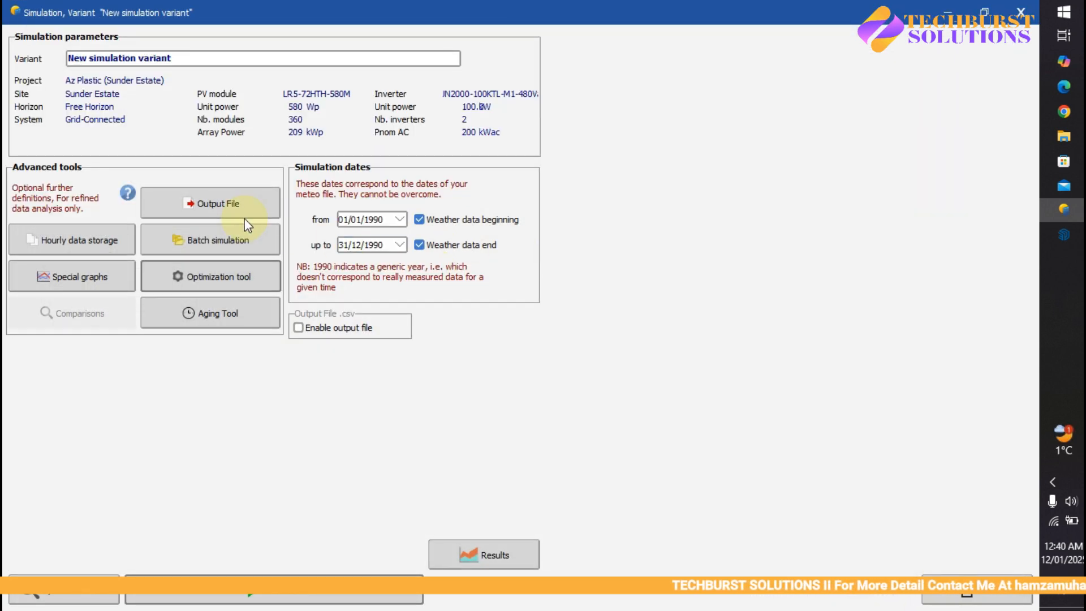
Open the Aging Tool at full window size with the number of years to simulate ready for editing.
{"action": "left_click", "coordinate": [216, 312]}
{"action": "left_click", "coordinate": [233, 300]}
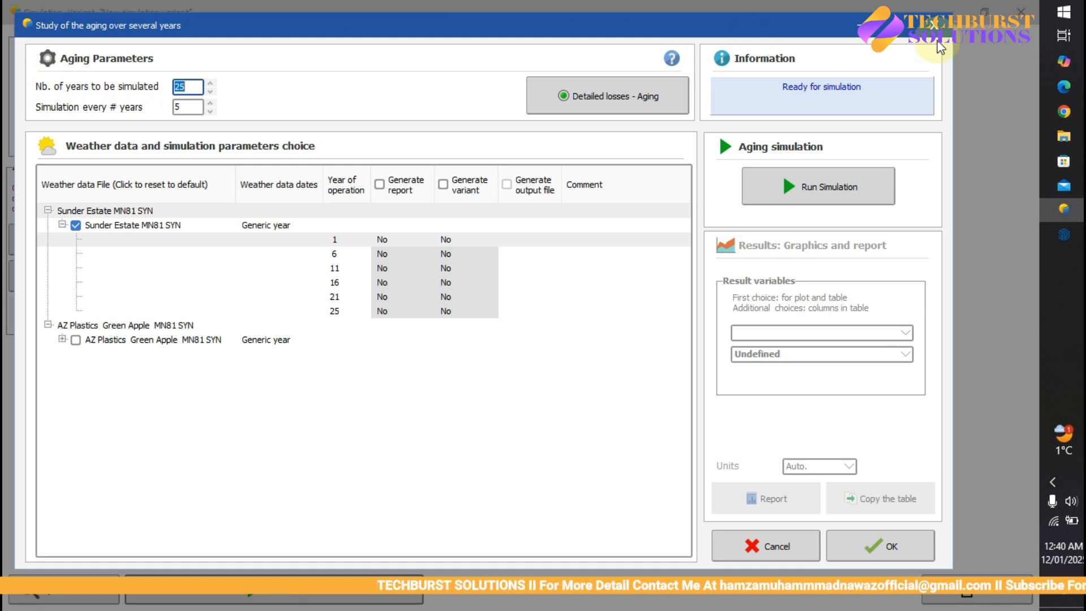
{"action": "left_click", "coordinate": [898, 26]}
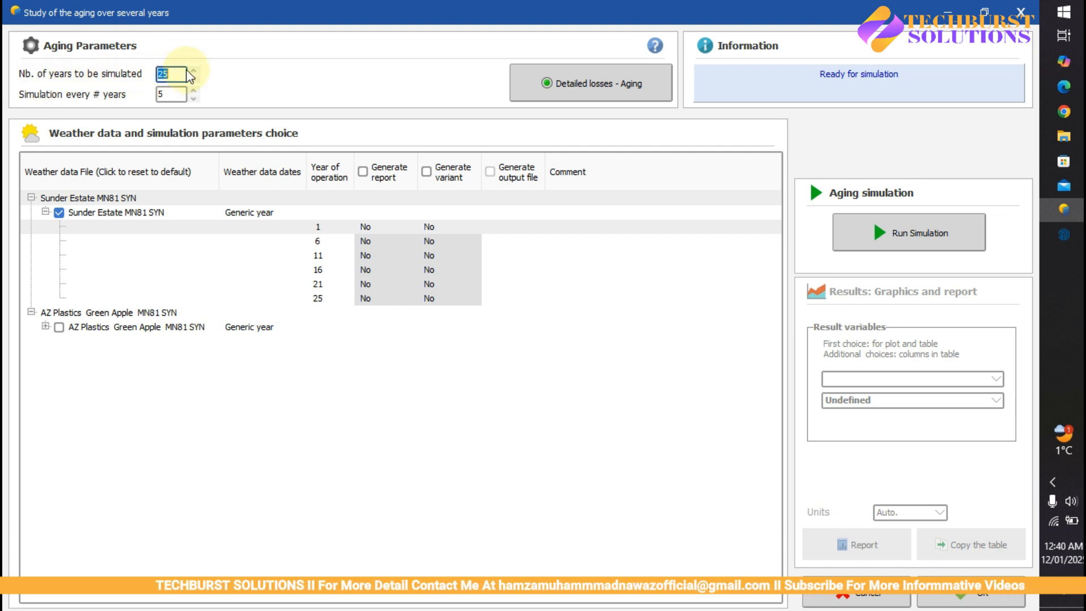
{"action": "left_click", "coordinate": [170, 74]}
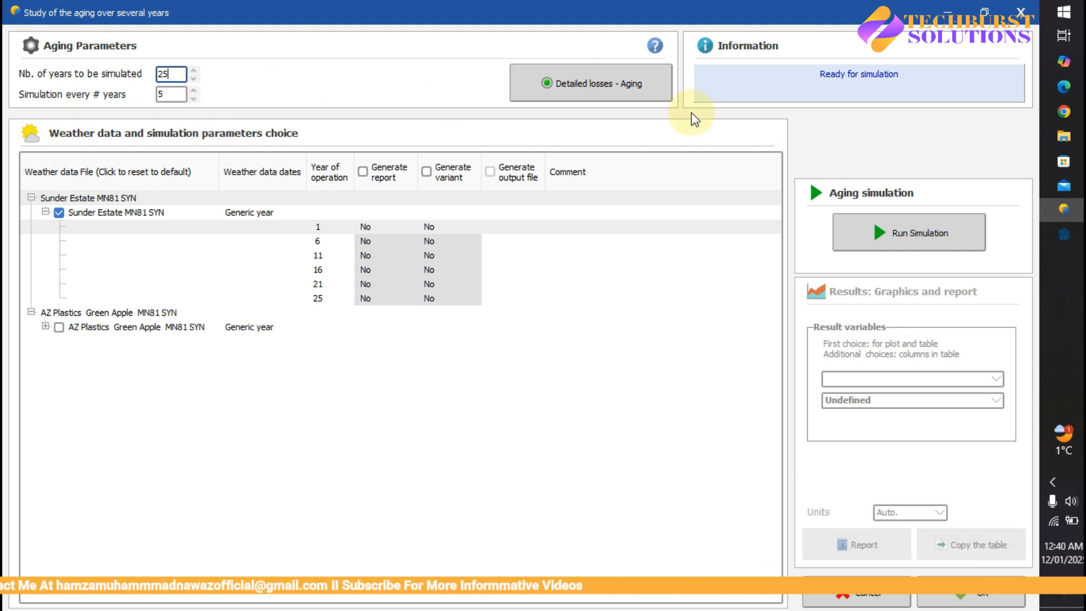
Inspect the AZ Plastics Green Apple weather data entries in the aging study and leave that group collapsed.
{"action": "left_click", "coordinate": [30, 312]}
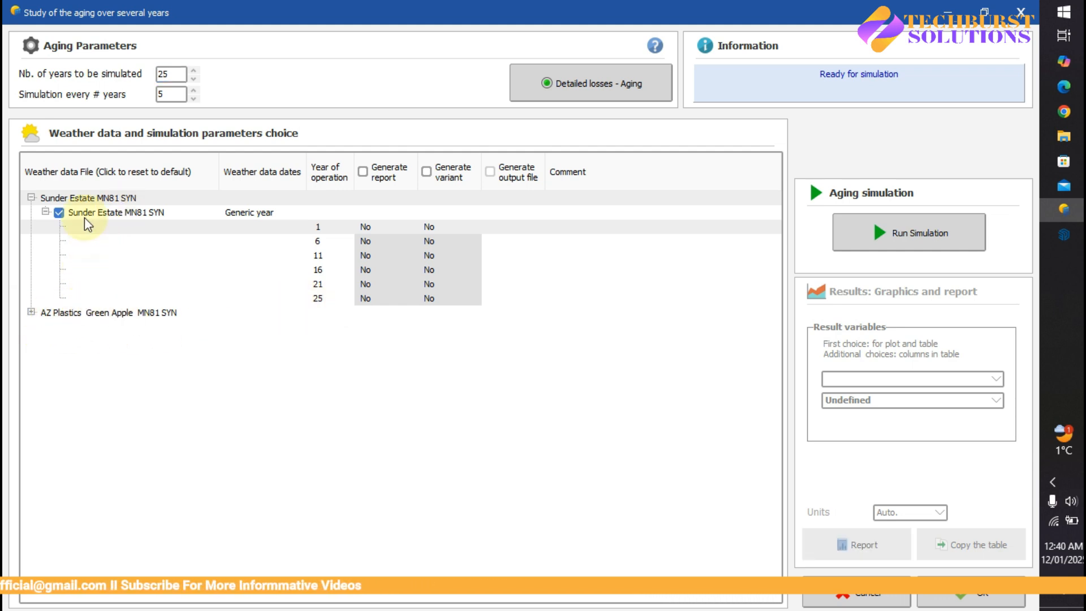
{"action": "left_click", "coordinate": [31, 312]}
{"action": "left_click", "coordinate": [47, 328]}
{"action": "left_click", "coordinate": [46, 326]}
{"action": "left_click", "coordinate": [30, 311]}
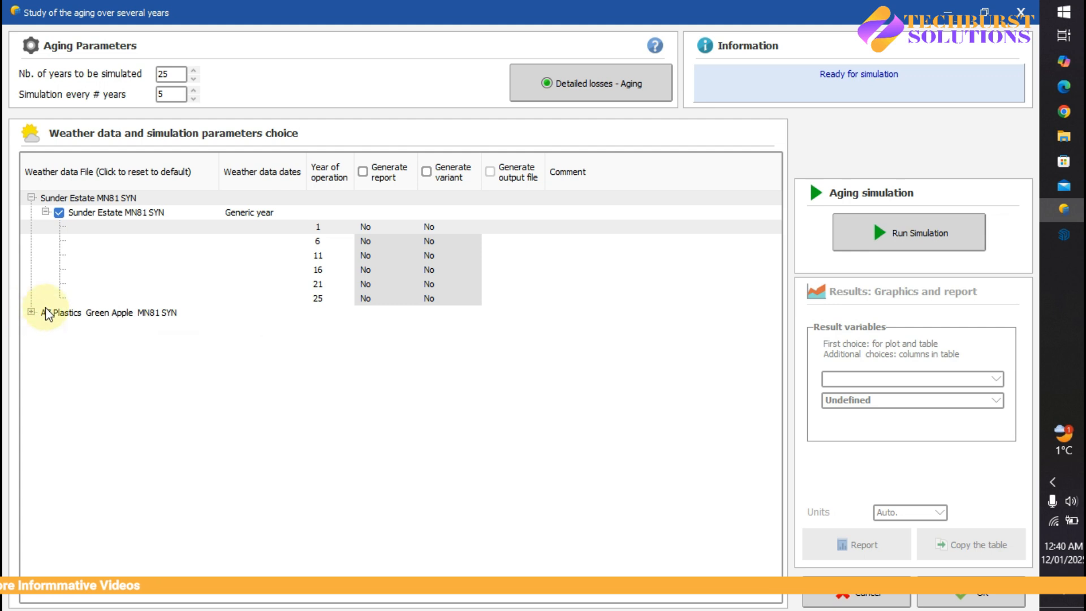
Compare the Losses and Efficiencies graphs in the detailed aging parameters and accept the parameters with Efficiencies shown.
{"action": "left_click", "coordinate": [551, 84]}
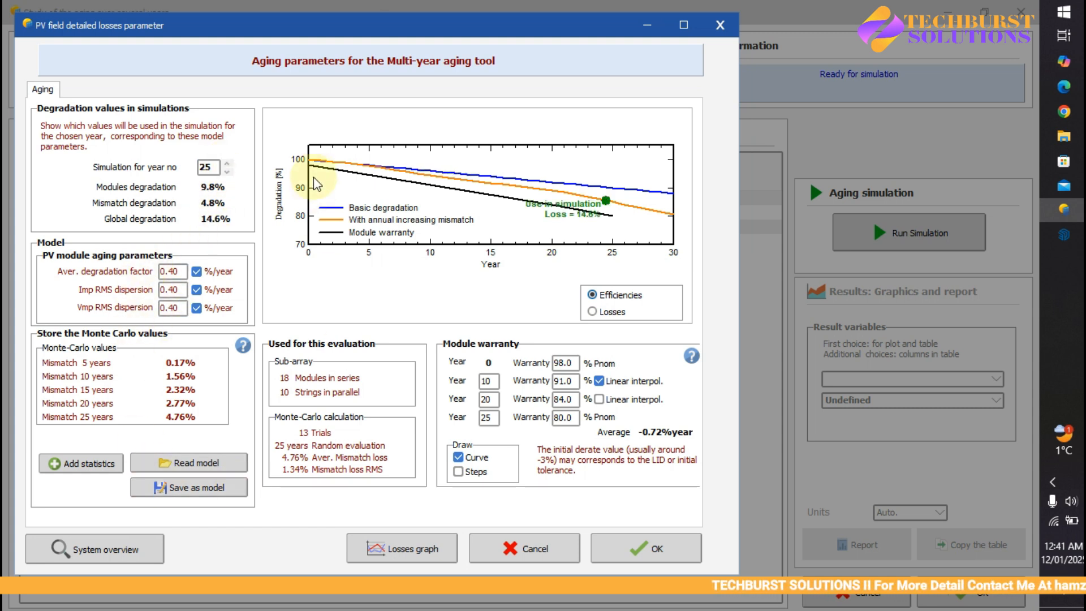
{"action": "left_click", "coordinate": [592, 311]}
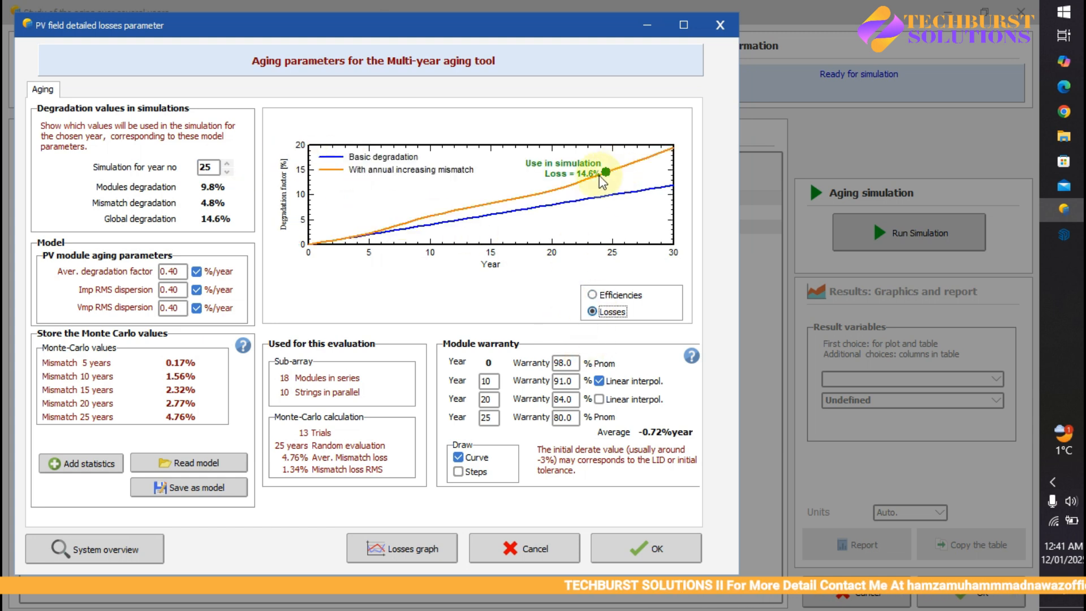
{"action": "left_click", "coordinate": [593, 295]}
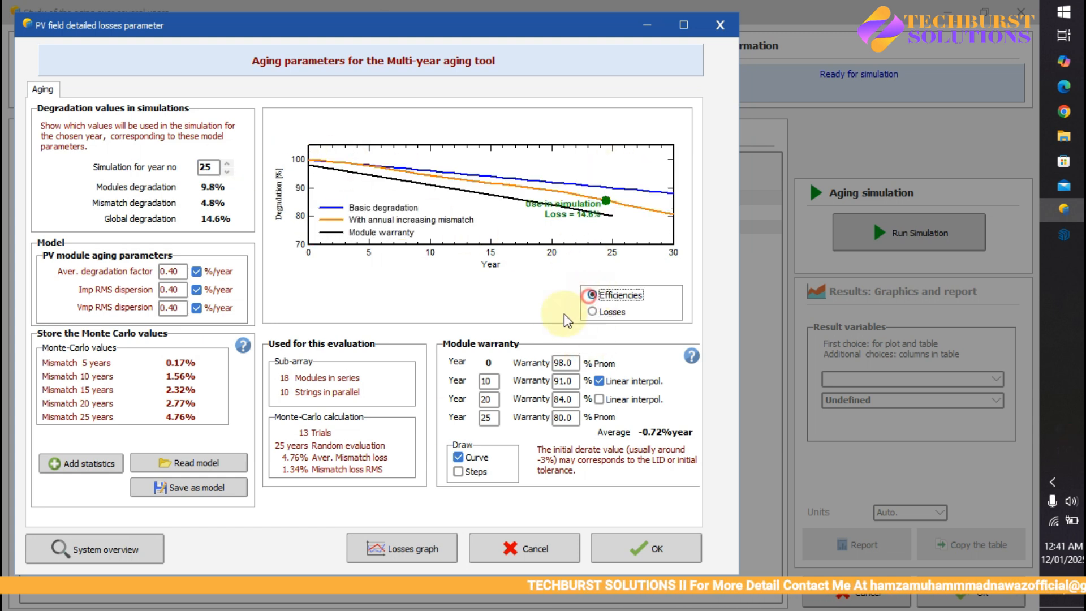
{"action": "left_click", "coordinate": [628, 552]}
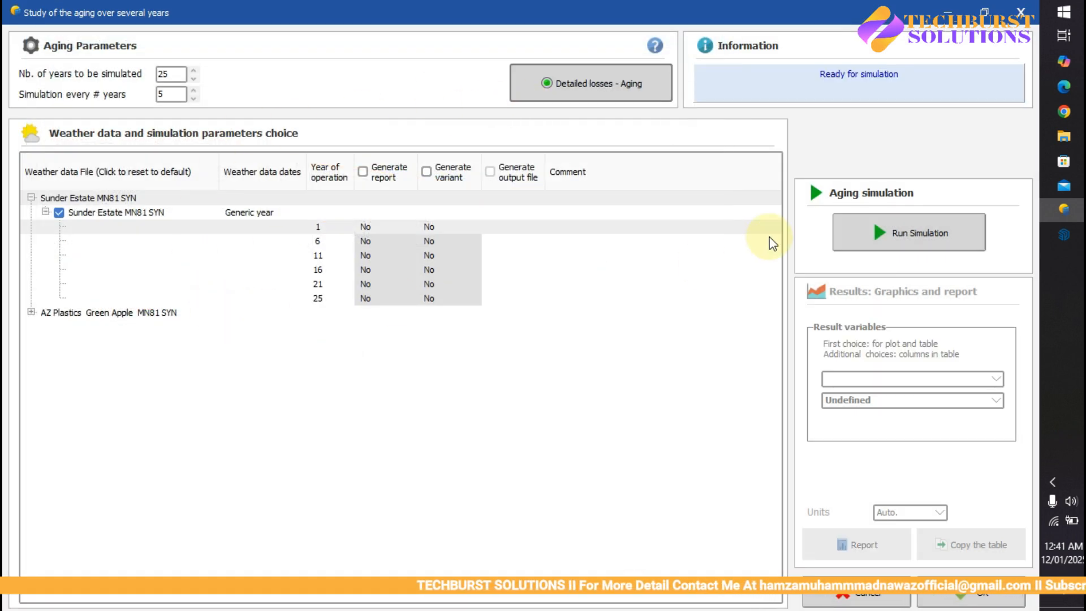
Run the aging simulation for 25 years with a simulation every 5 years, and show its parameters again.
{"action": "left_click", "coordinate": [881, 227]}
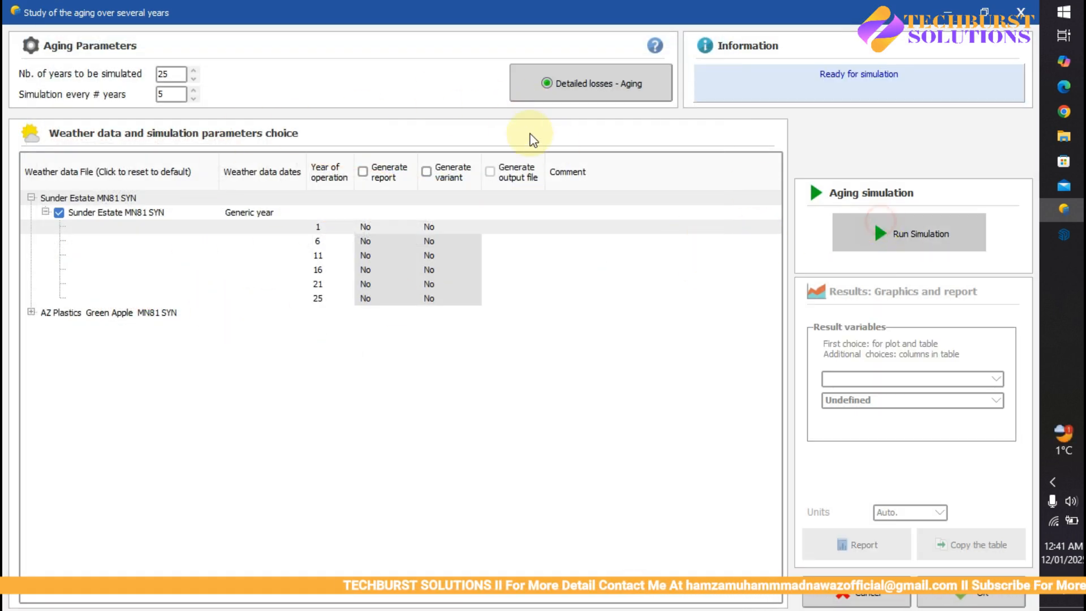
{"action": "left_click_drag", "start_coordinate": [496, 238], "coordinate": [429, 226]}
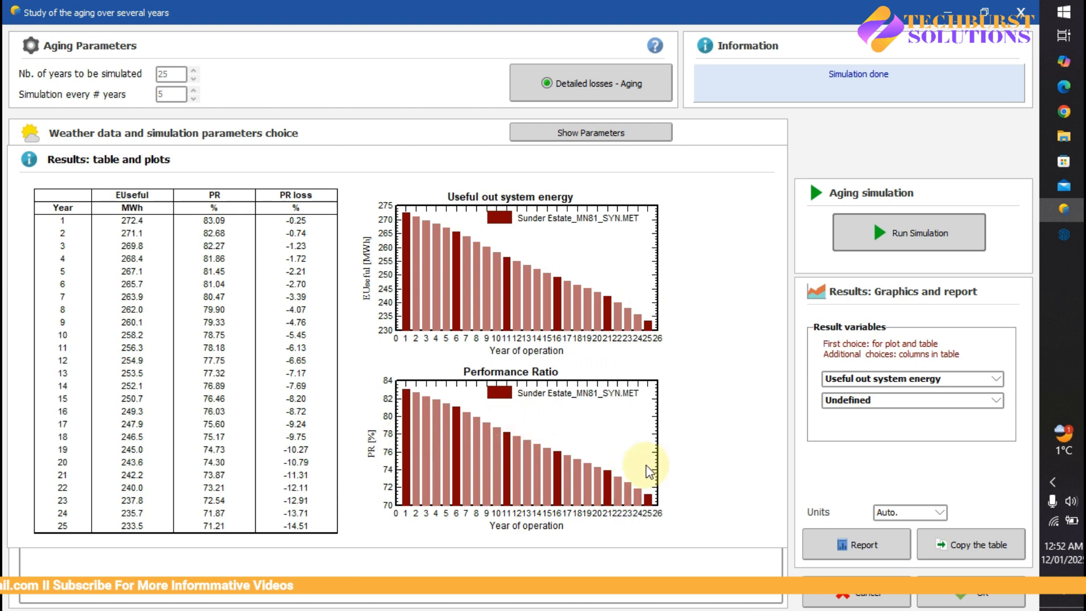
{"action": "left_click", "coordinate": [589, 133]}
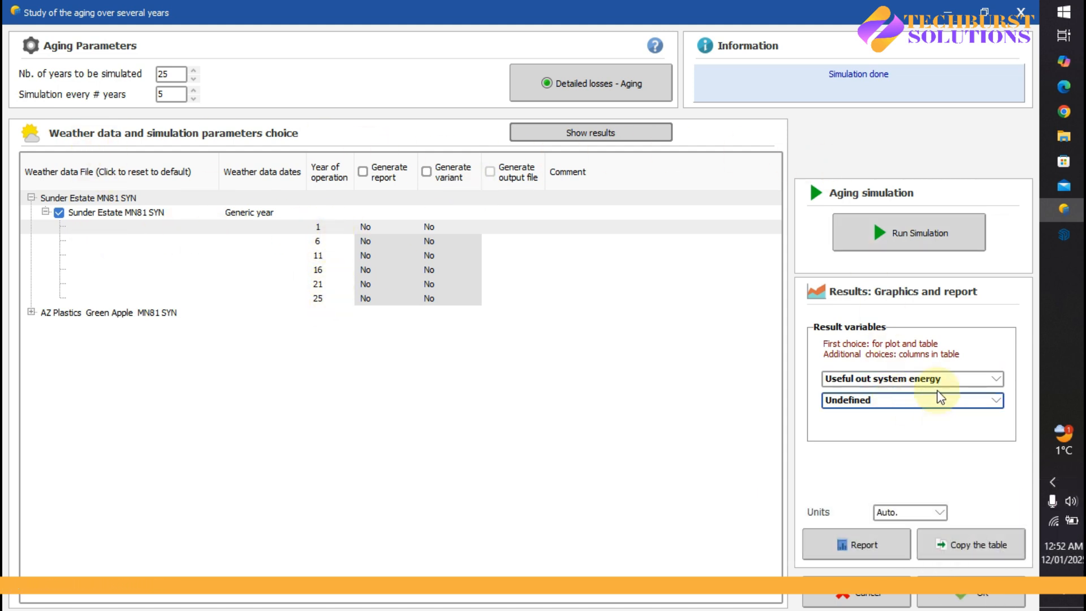
Keep Useful out system energy as the plotted variable and add the array's effective output energy as a results table column.
{"action": "left_click", "coordinate": [925, 379]}
{"action": "left_click", "coordinate": [914, 394]}
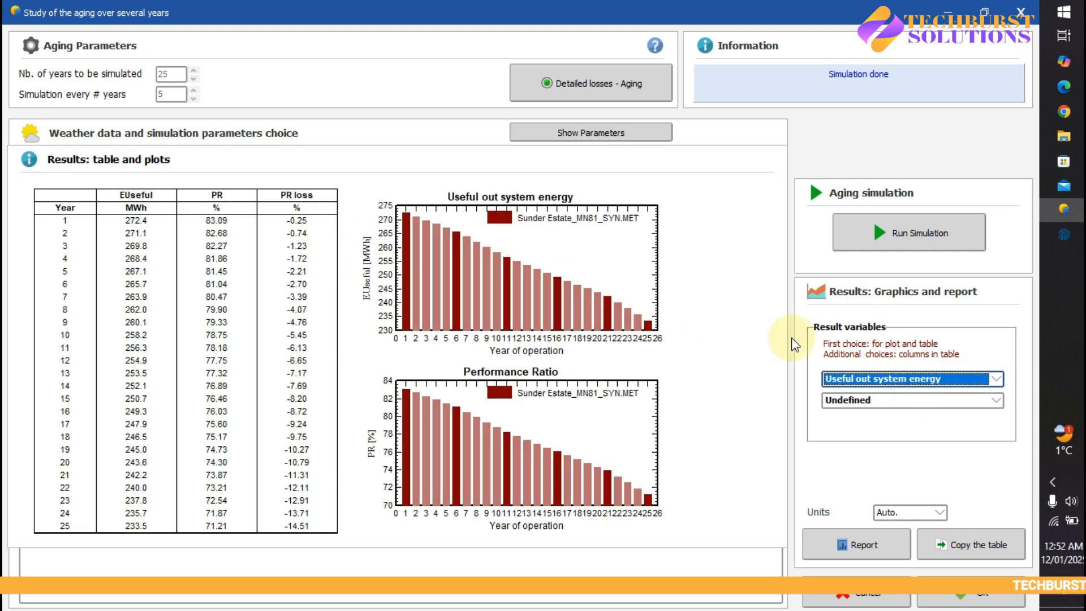
{"action": "left_click", "coordinate": [901, 400]}
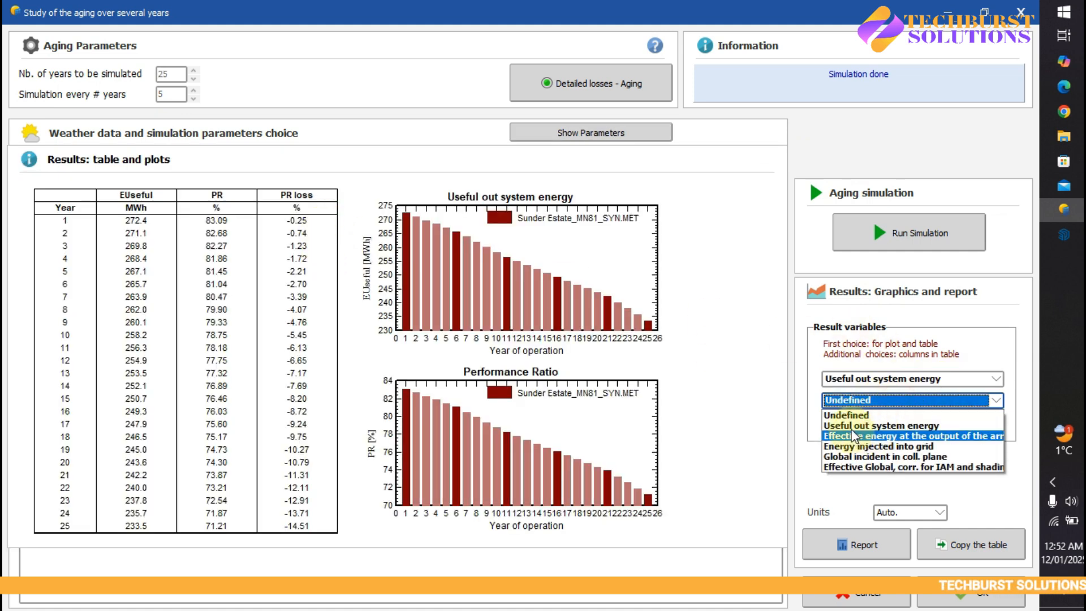
{"action": "left_click", "coordinate": [903, 437]}
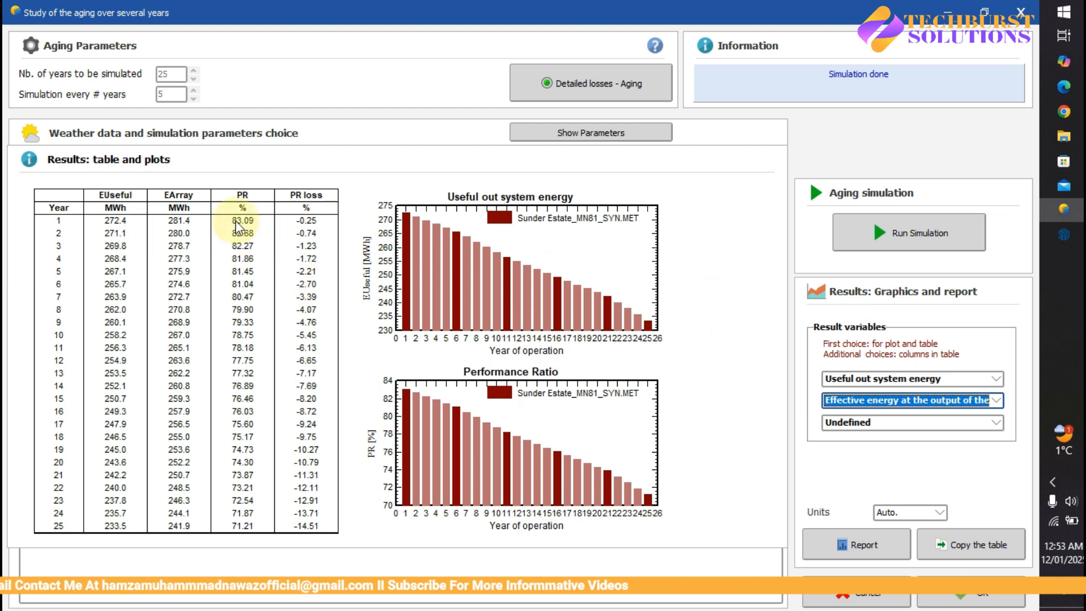
Try Global incident in coll. plane as a third aging result variable, and reset that variable to Undefined.
{"action": "left_click", "coordinate": [857, 424]}
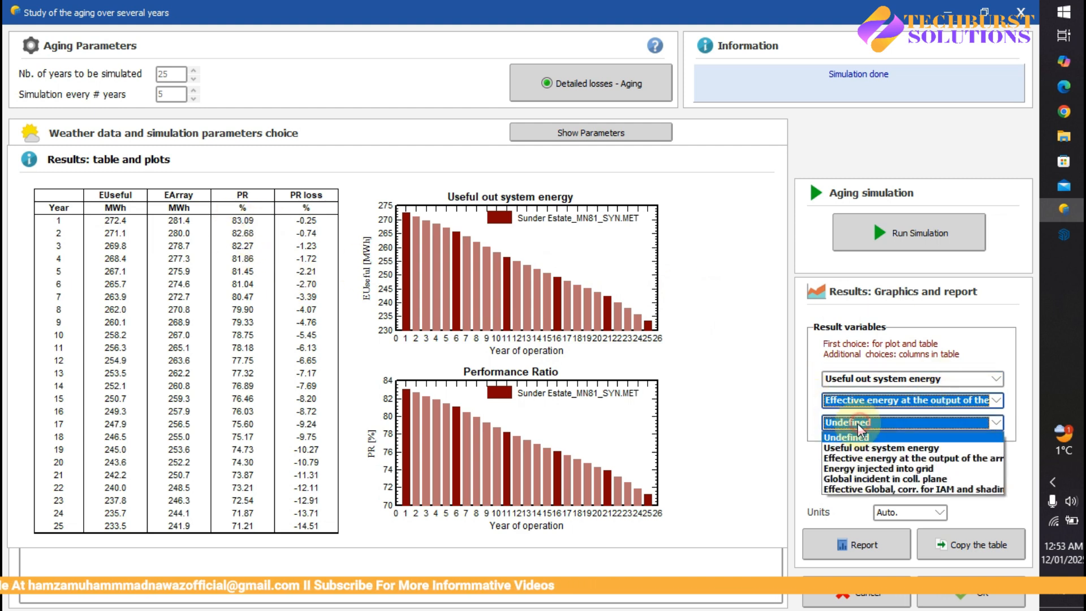
{"action": "left_click", "coordinate": [850, 479]}
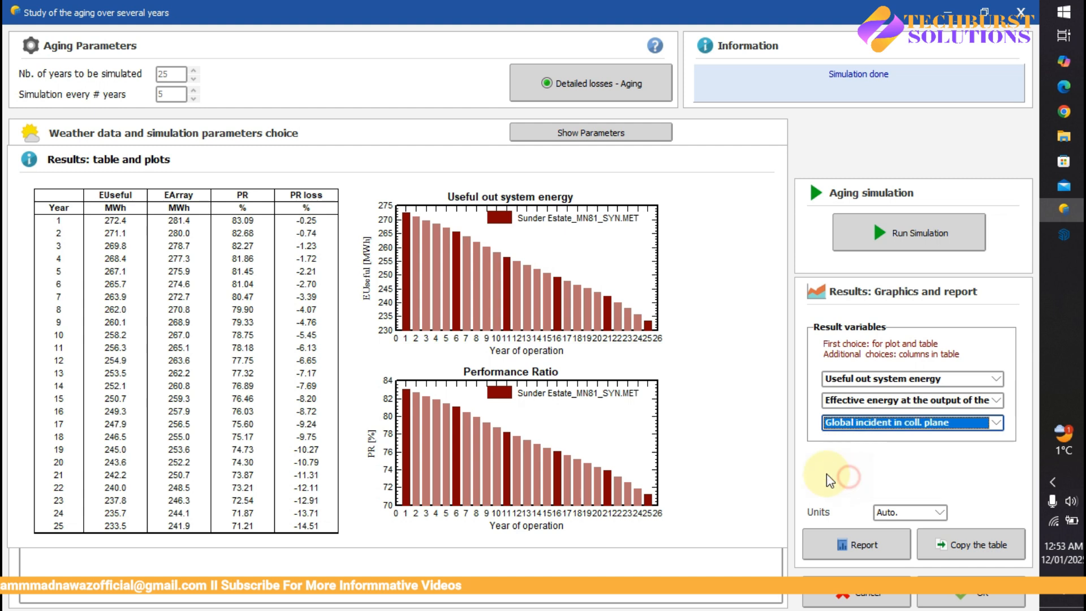
{"action": "left_click", "coordinate": [911, 425]}
{"action": "left_click", "coordinate": [871, 436]}
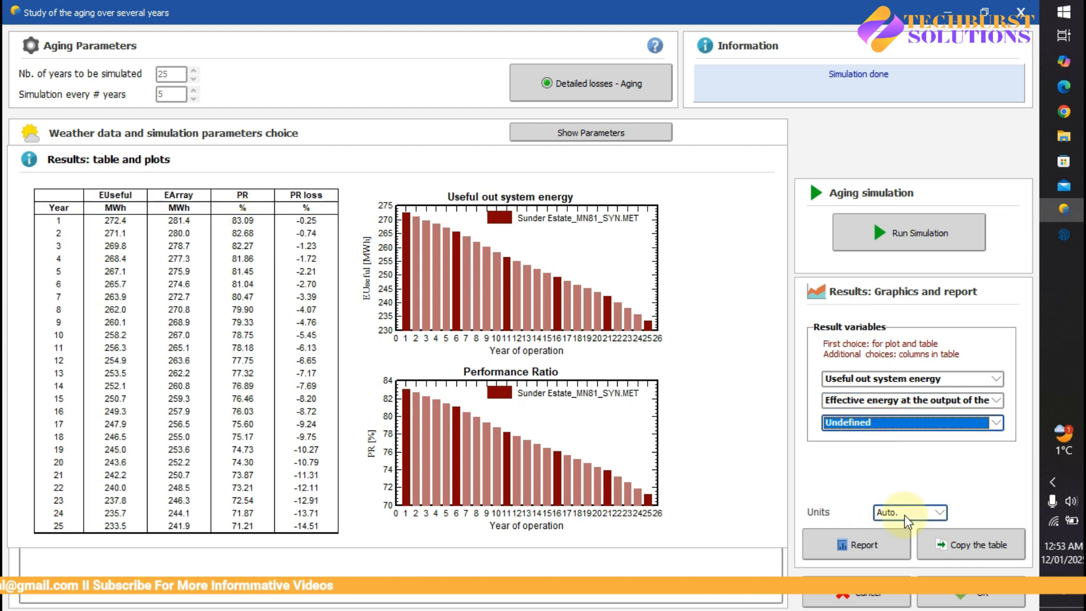
Compare the aging results in kWh, MWh and GWh, and return the units to Auto.
{"action": "left_click", "coordinate": [898, 516]}
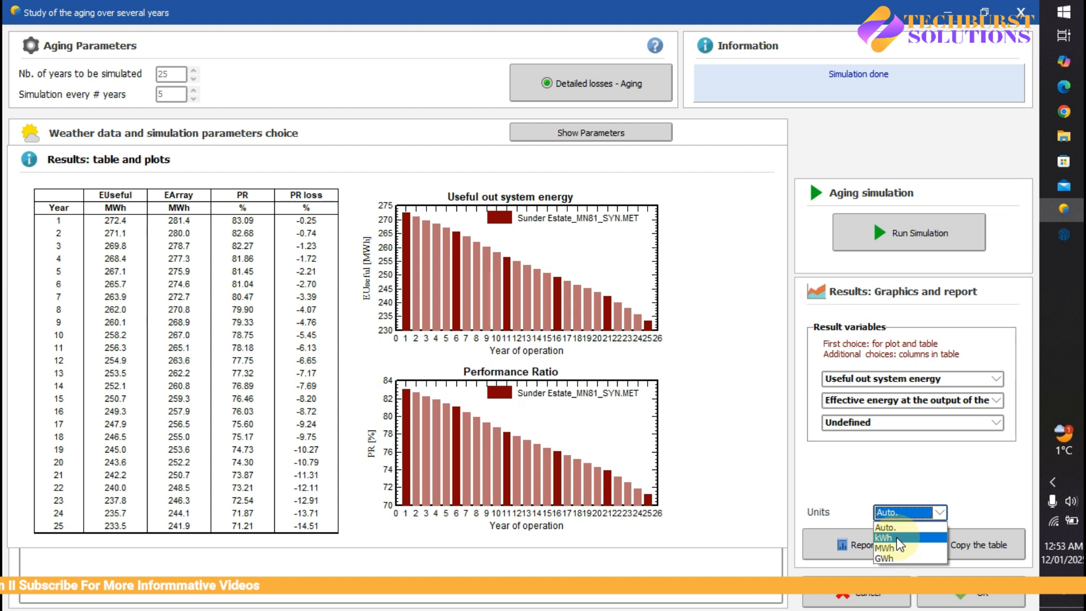
{"action": "left_click", "coordinate": [897, 537]}
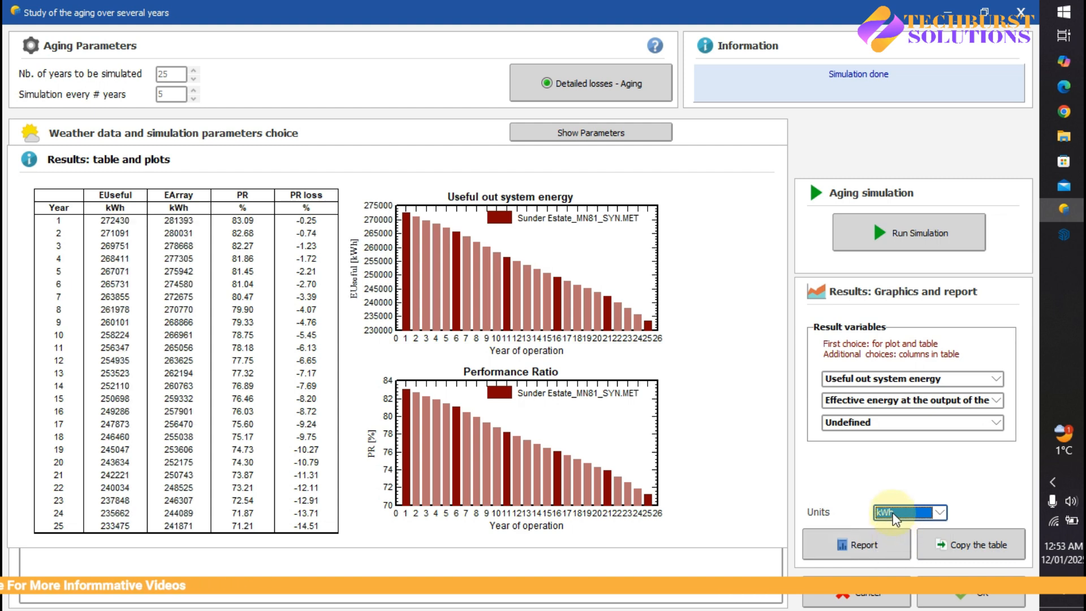
{"action": "left_click", "coordinate": [895, 517]}
{"action": "left_click", "coordinate": [901, 547]}
{"action": "left_click", "coordinate": [901, 515]}
{"action": "left_click", "coordinate": [907, 559]}
{"action": "left_click", "coordinate": [900, 513]}
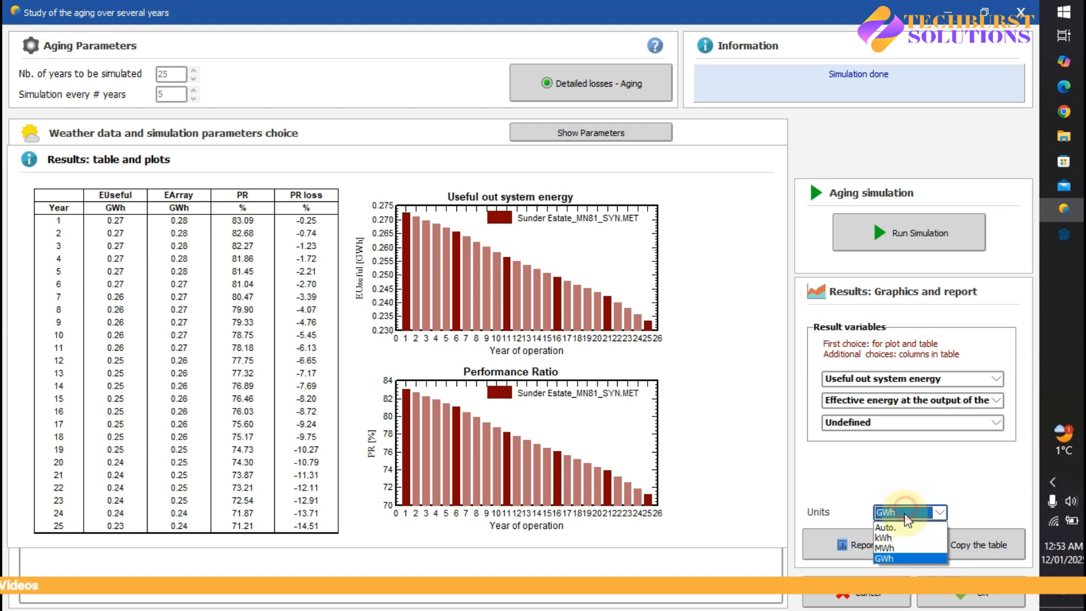
{"action": "left_click", "coordinate": [908, 527]}
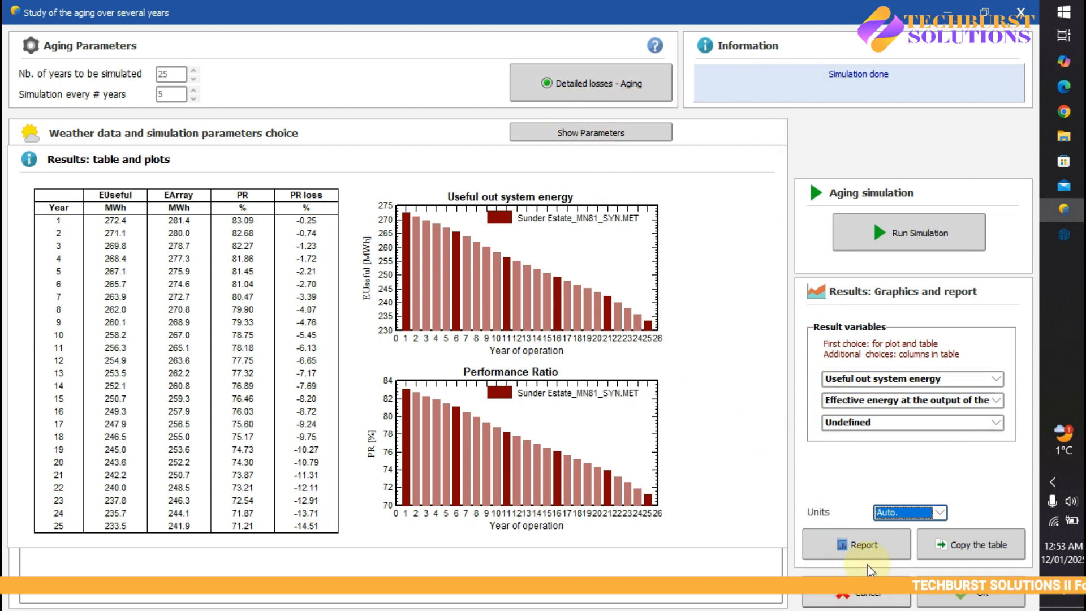
Save the simulation variant with the aging study and return to the project overview.
{"action": "left_click", "coordinate": [991, 601]}
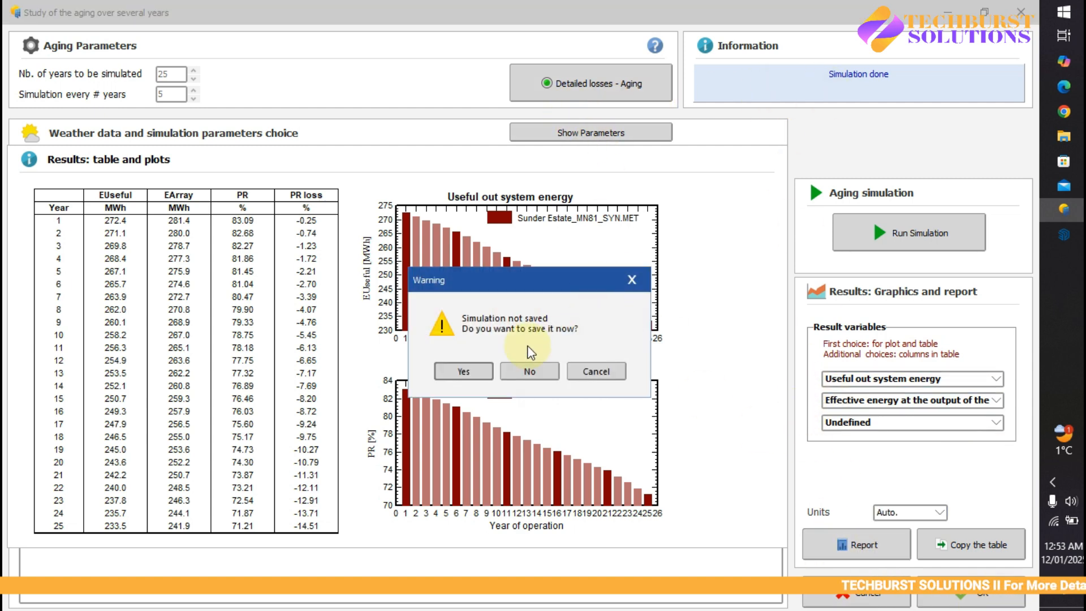
{"action": "left_click", "coordinate": [472, 370]}
{"action": "left_click", "coordinate": [460, 375]}
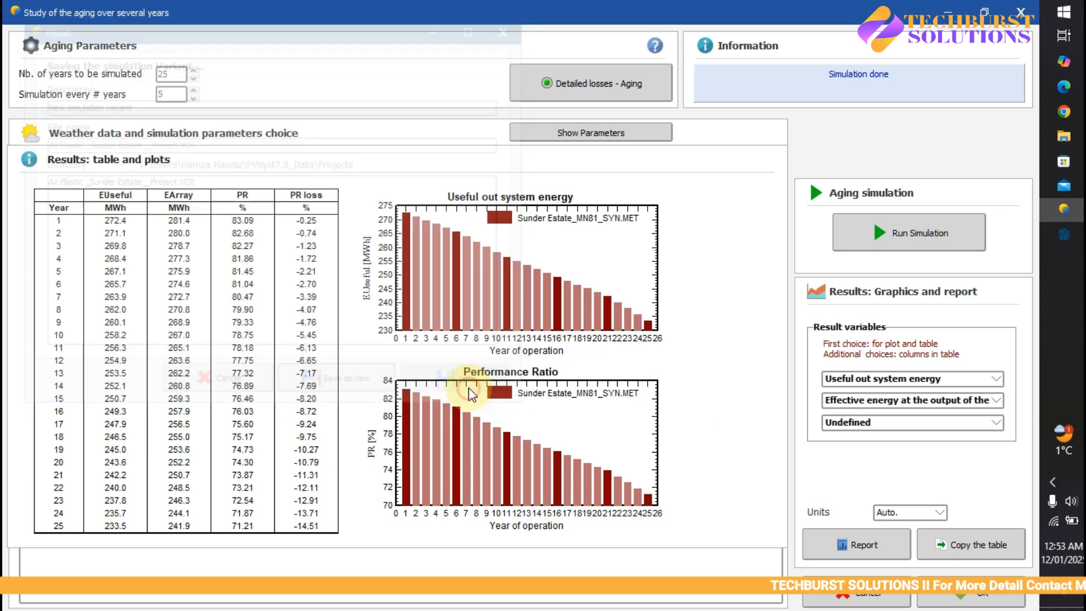
{"action": "left_click", "coordinate": [970, 598]}
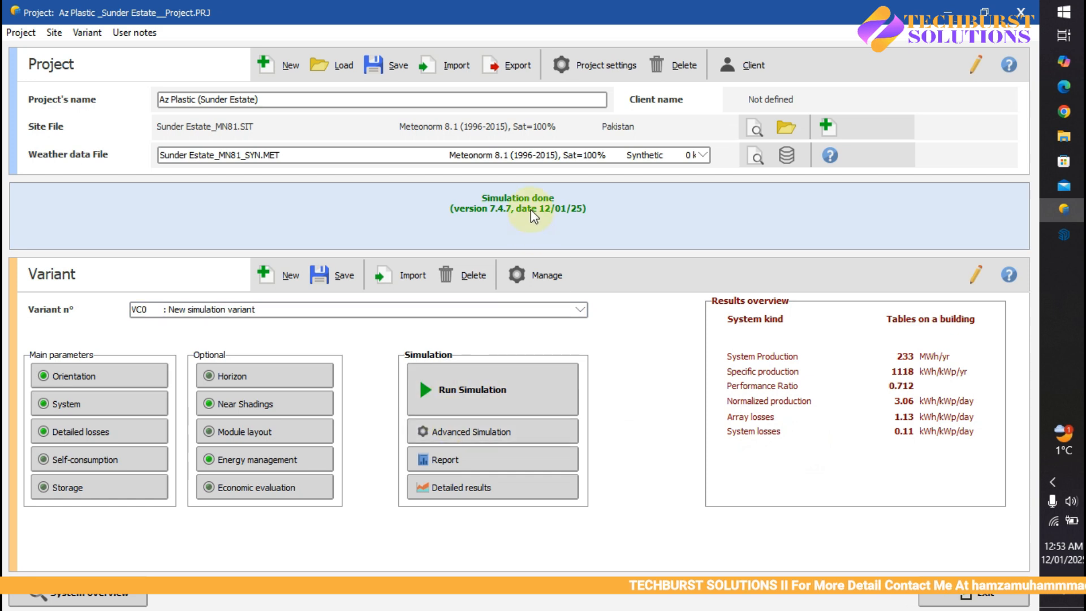
Generate the simulation report for the variant.
{"action": "left_click", "coordinate": [436, 458]}
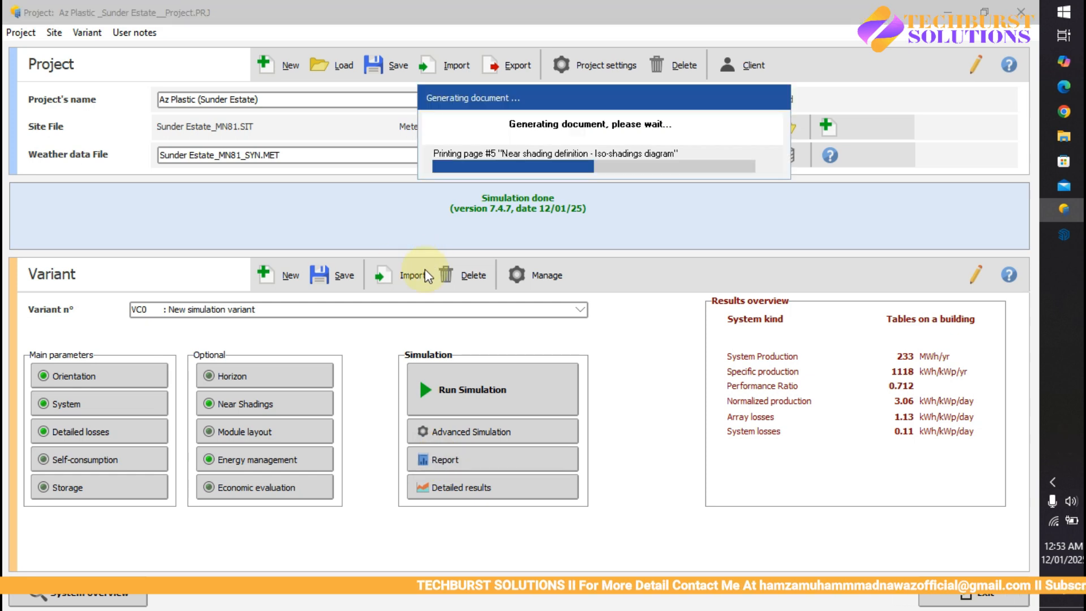
{"action": "left_click_drag", "start_coordinate": [584, 94], "coordinate": [587, 179]}
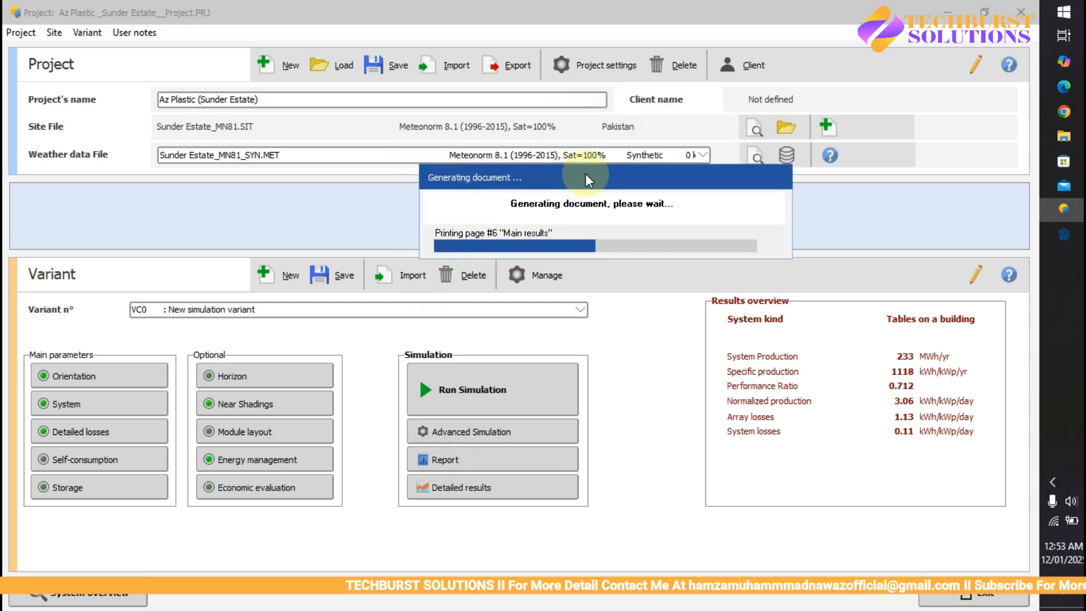